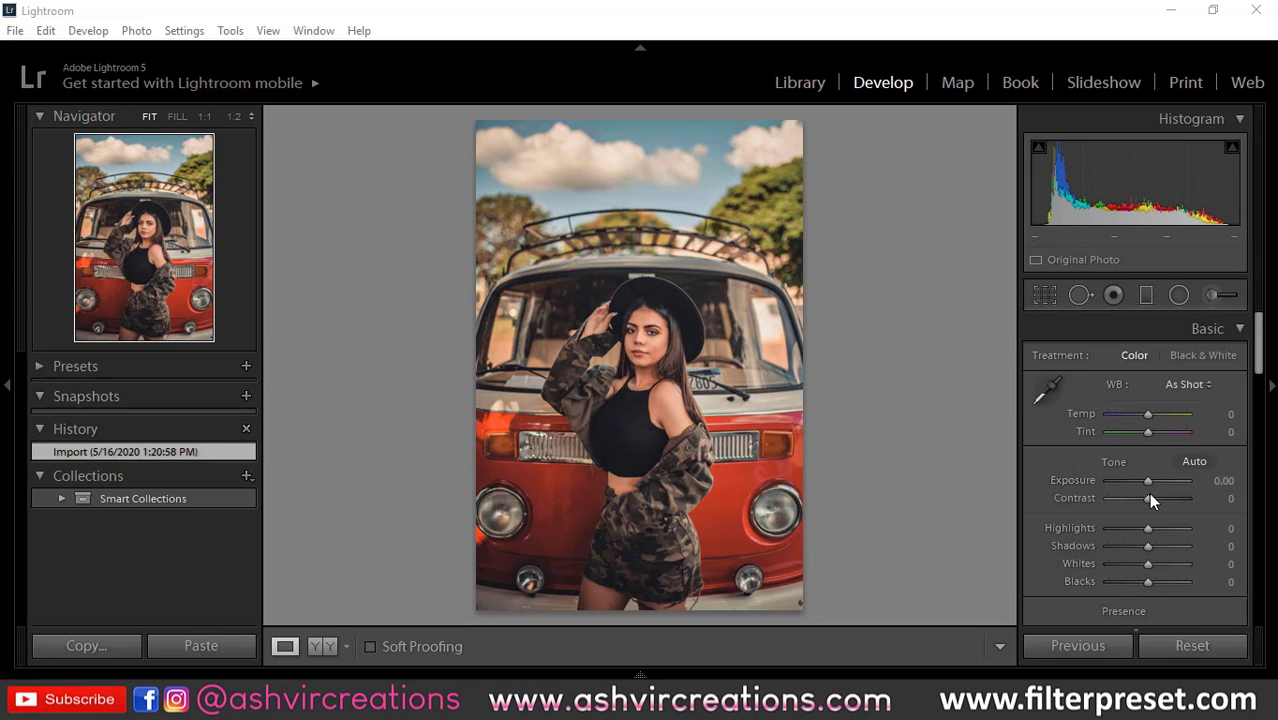
Step: Adjust the photo's basic tones: Contrast +83, Temp −26, Highlights −19, Shadows +57, Whites −24 and Blacks −21
drag(1150, 497, 1182, 497)
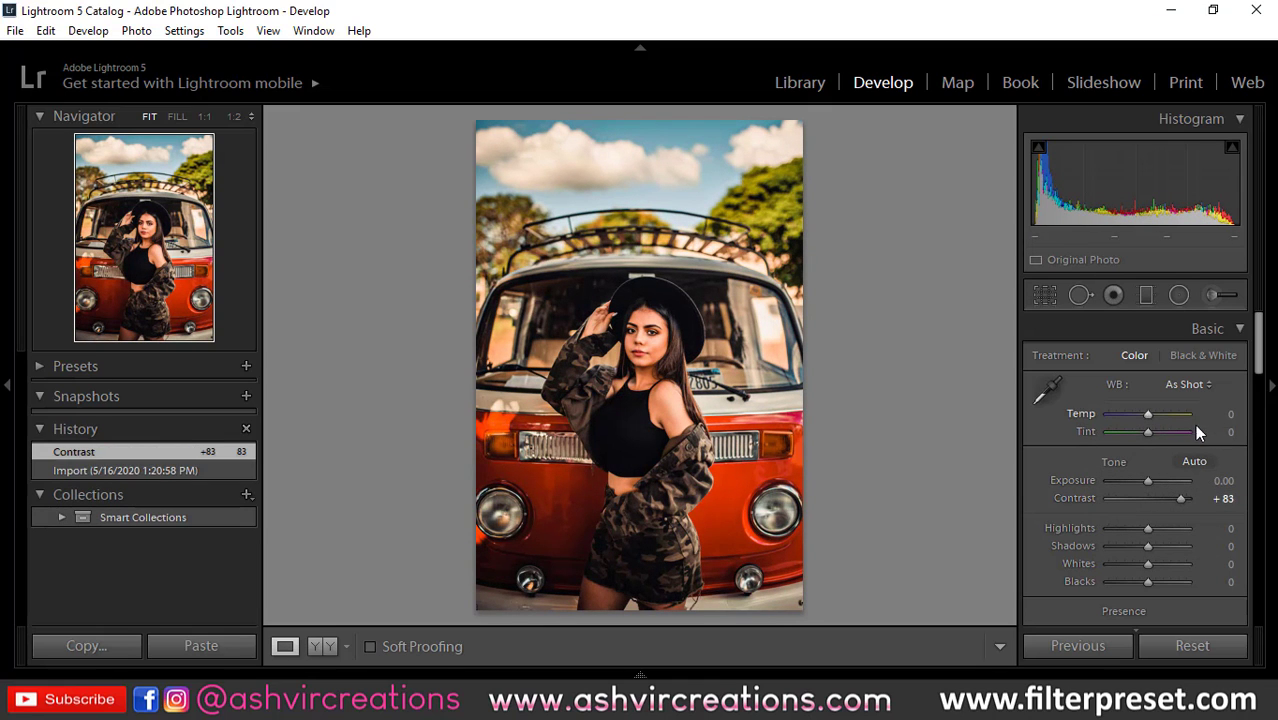
drag(1147, 413, 1139, 421)
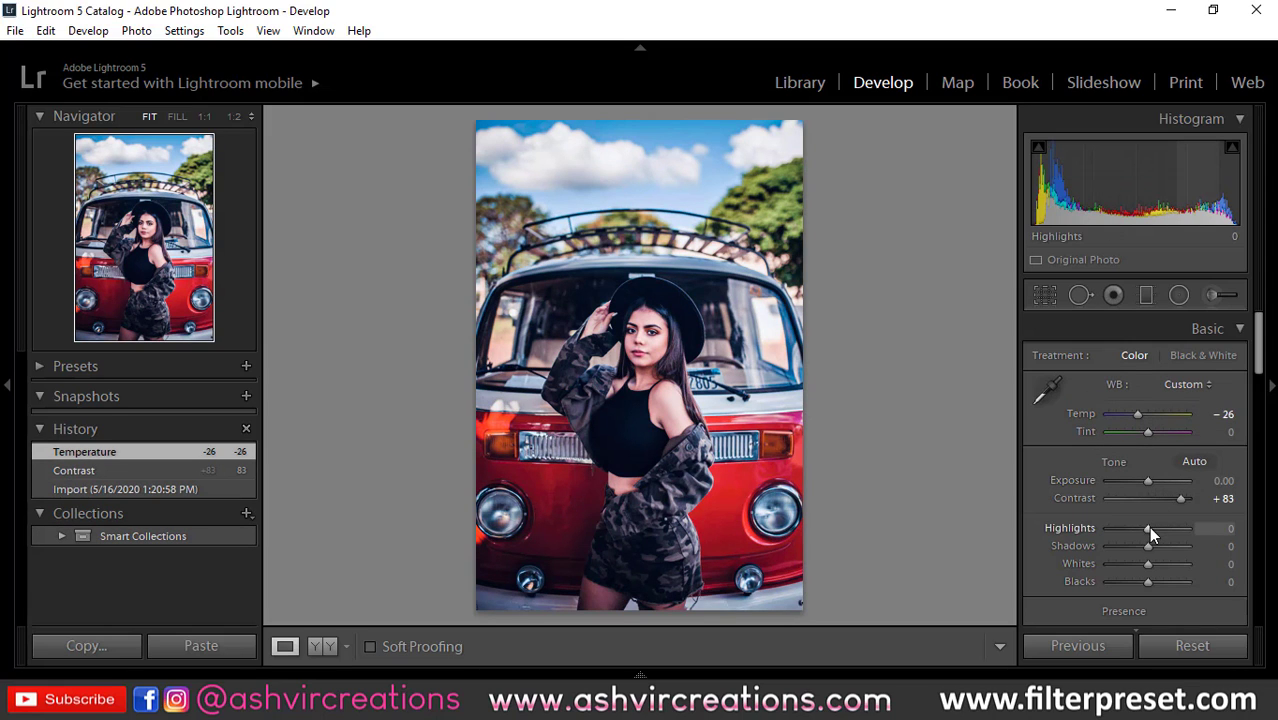
drag(1147, 529, 1135, 582)
Step: Set the photo's Saturation to −26 and its Vibrance to +57
scroll(1245, 500, down, 1)
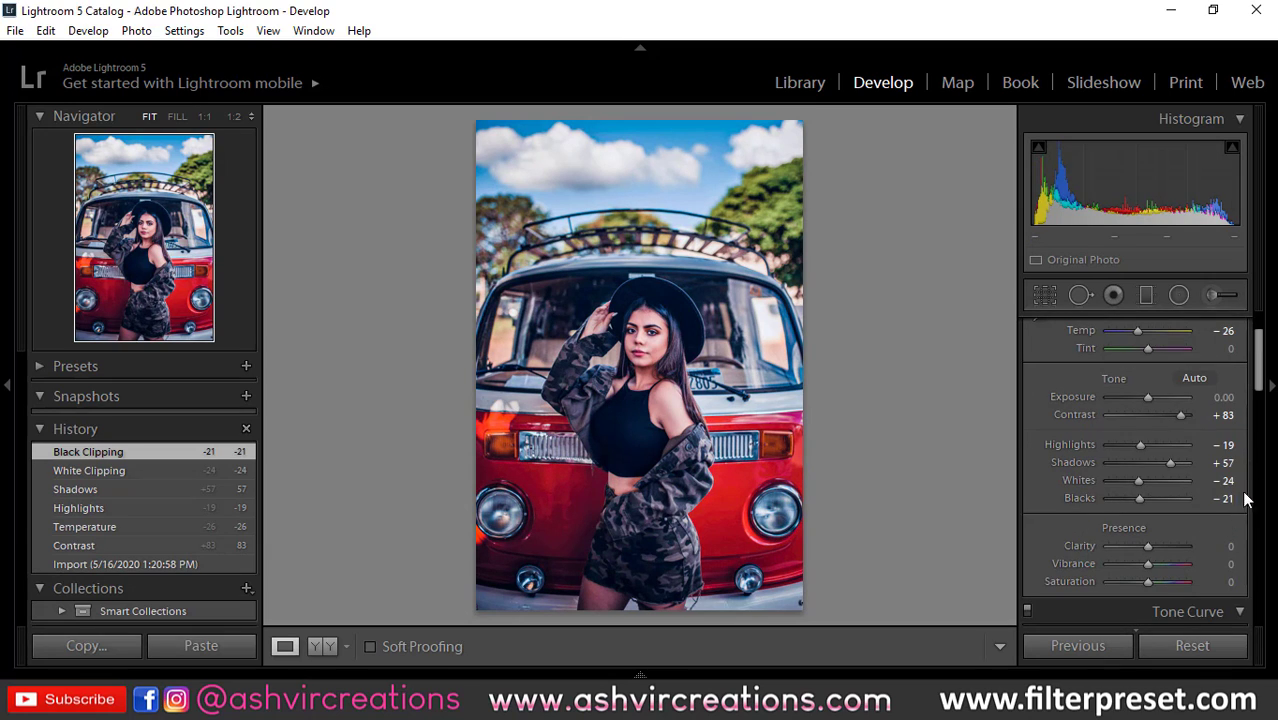
scroll(1262, 386, down, 1)
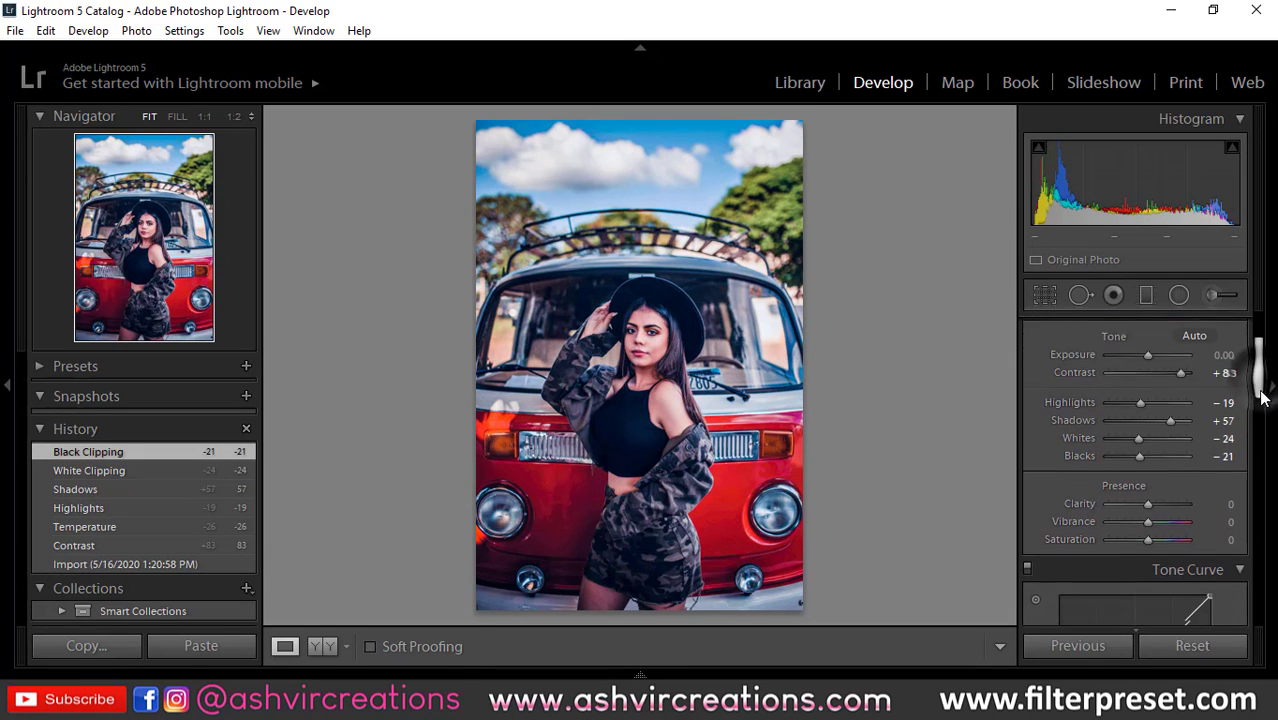
drag(1146, 520, 1170, 504)
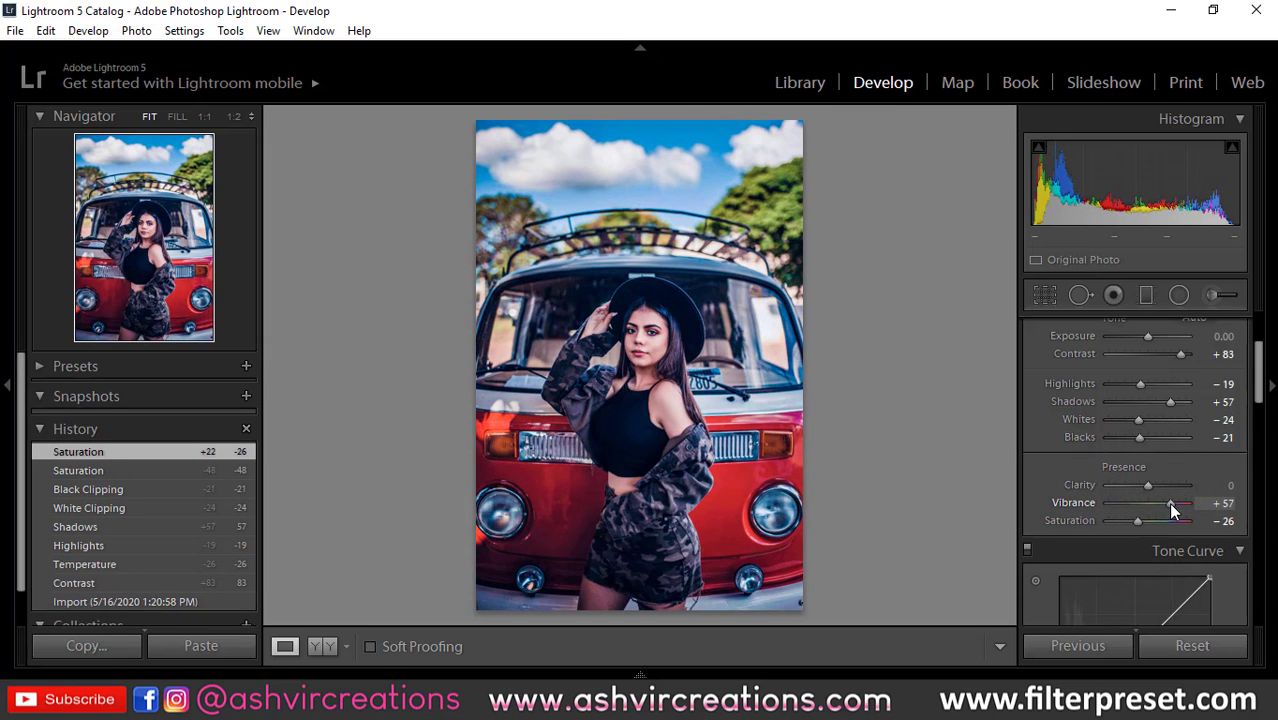
Step: Shift the HSL hues of the photo, setting Green to −100, Yellow to −100 and Orange to −29
scroll(1245, 469, down, 4)
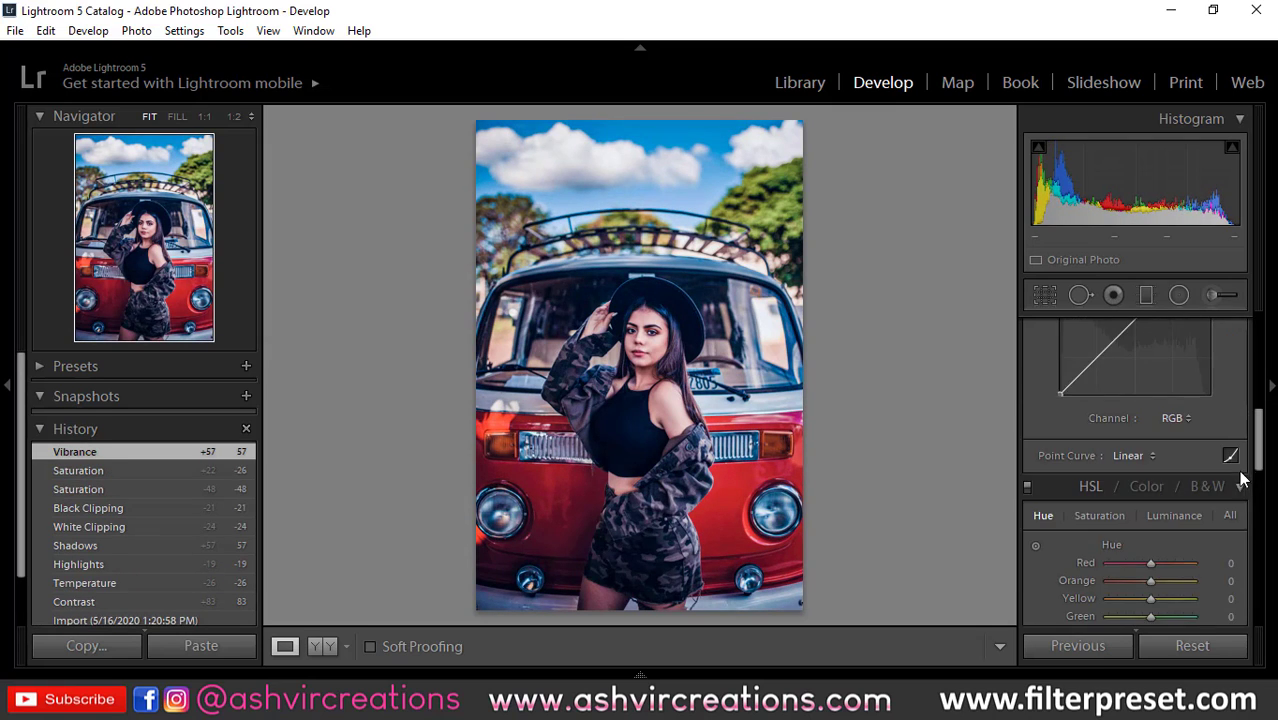
scroll(1111, 471, down, 2)
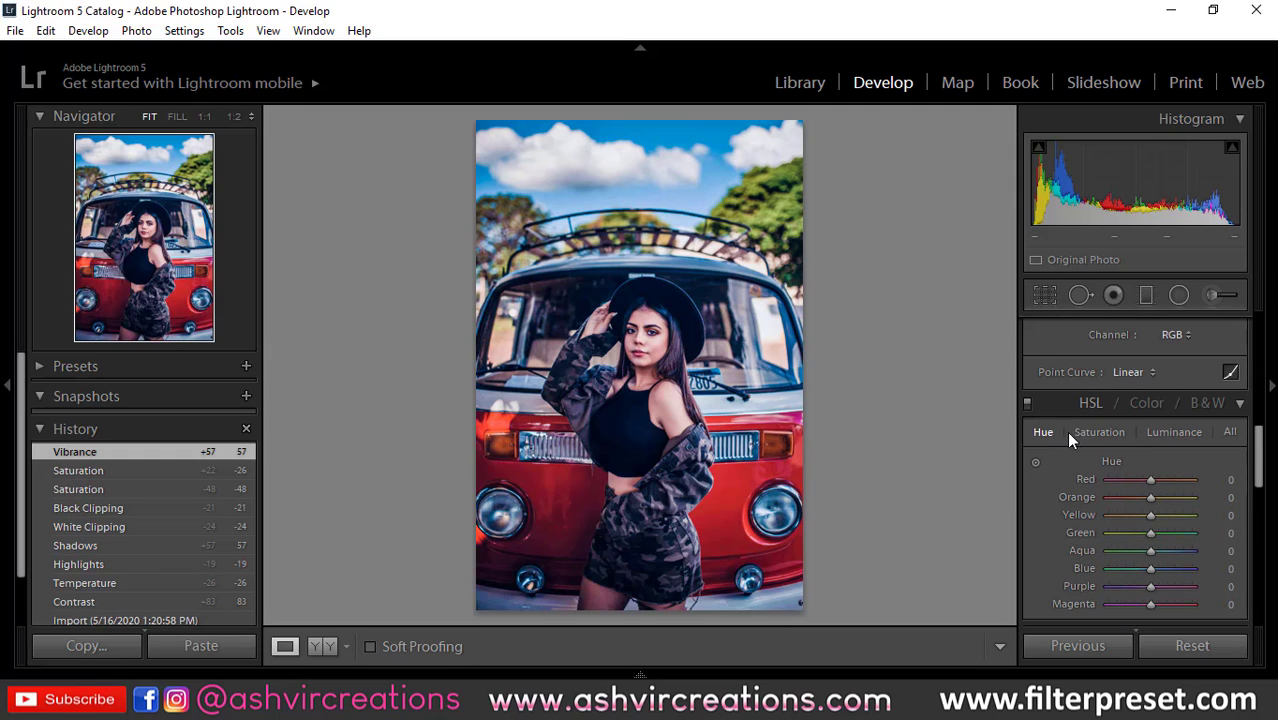
click(1230, 432)
scroll(1163, 470, down, 2)
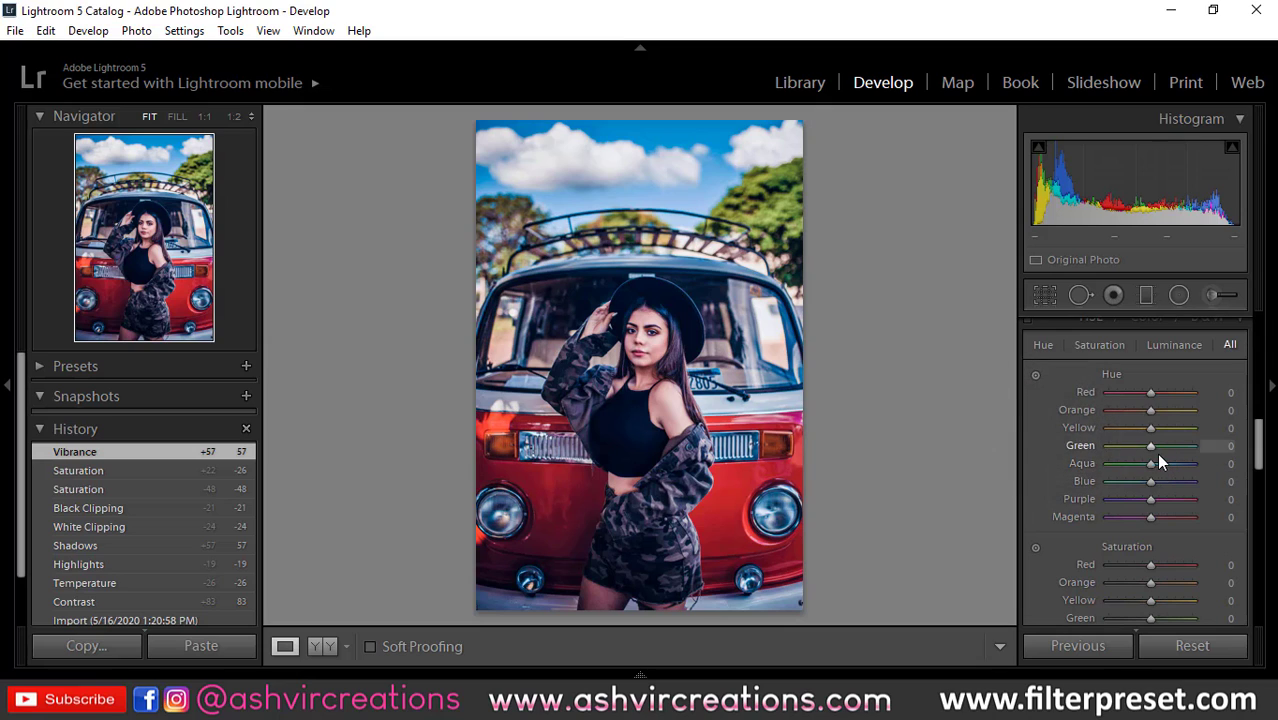
click(1042, 345)
click(1043, 342)
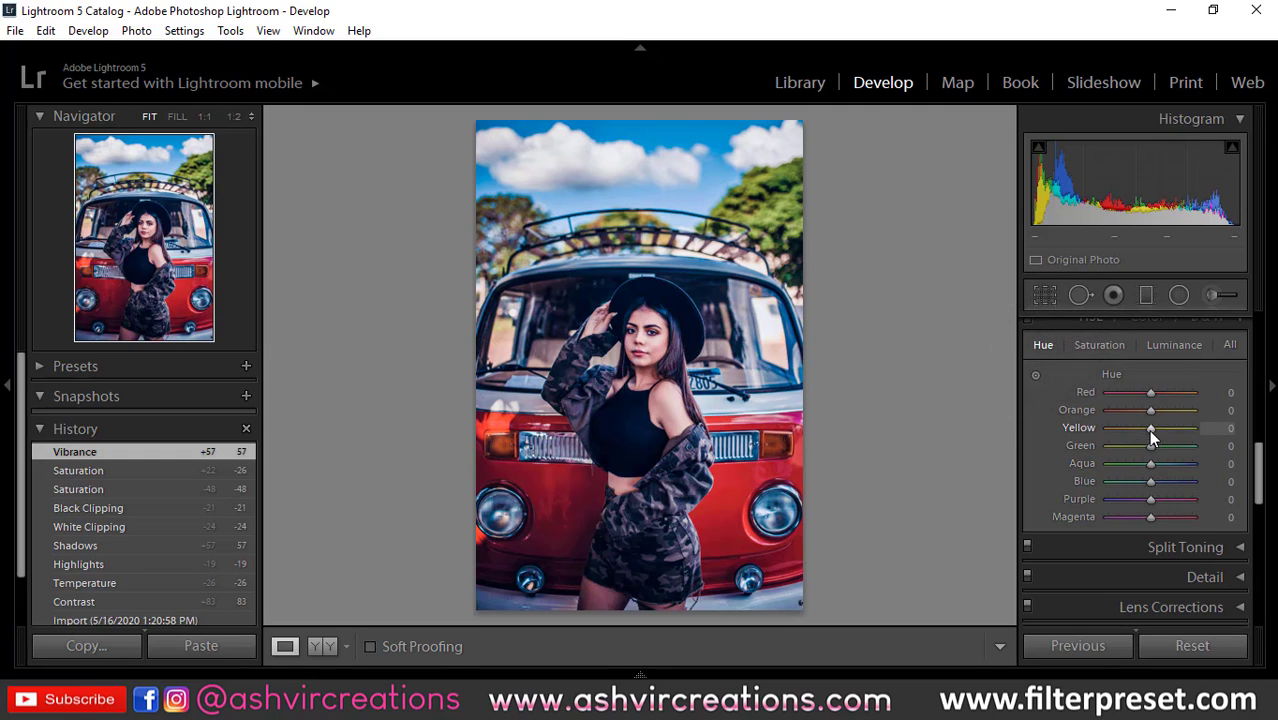
drag(1149, 446, 1194, 446)
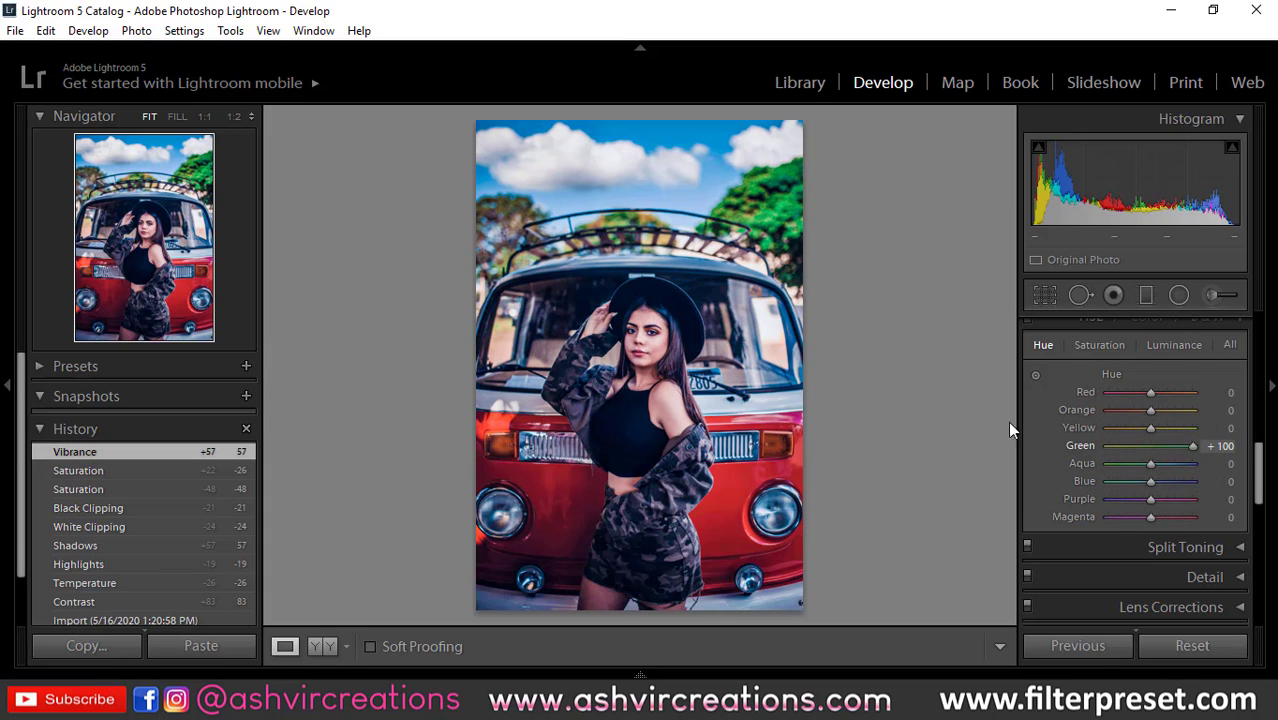
drag(1010, 430, 933, 334)
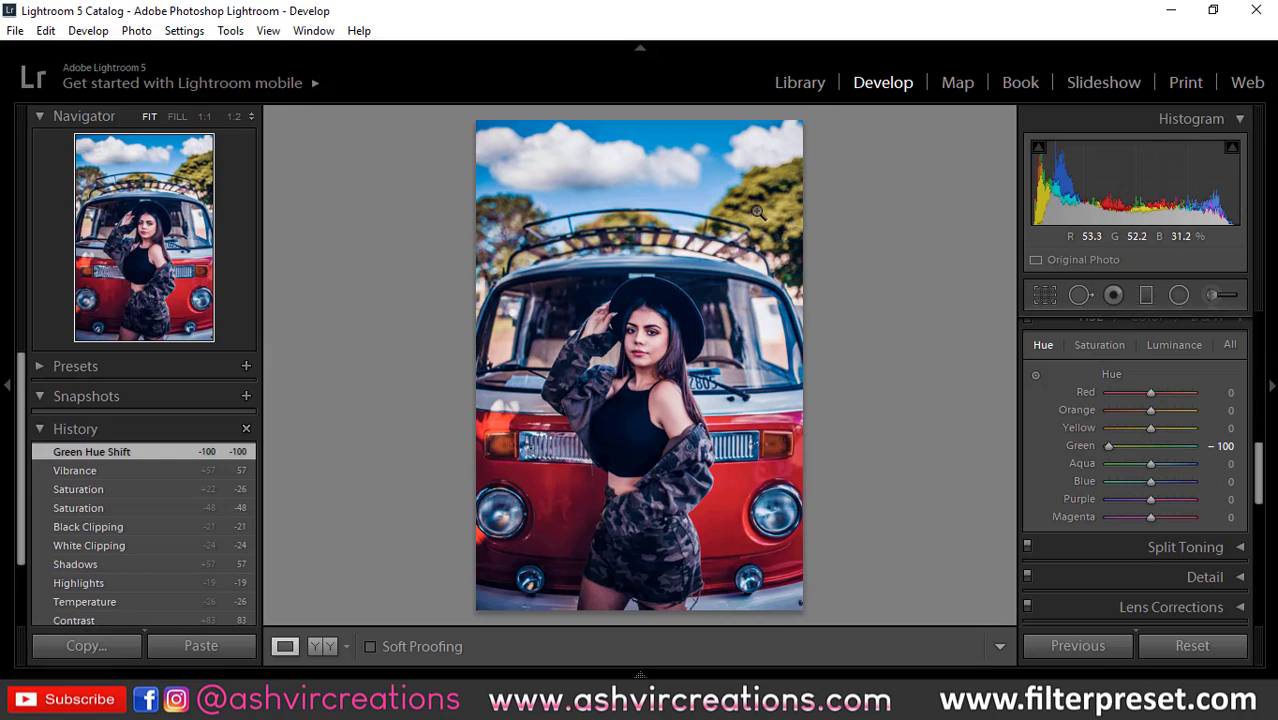
drag(1135, 429, 1043, 430)
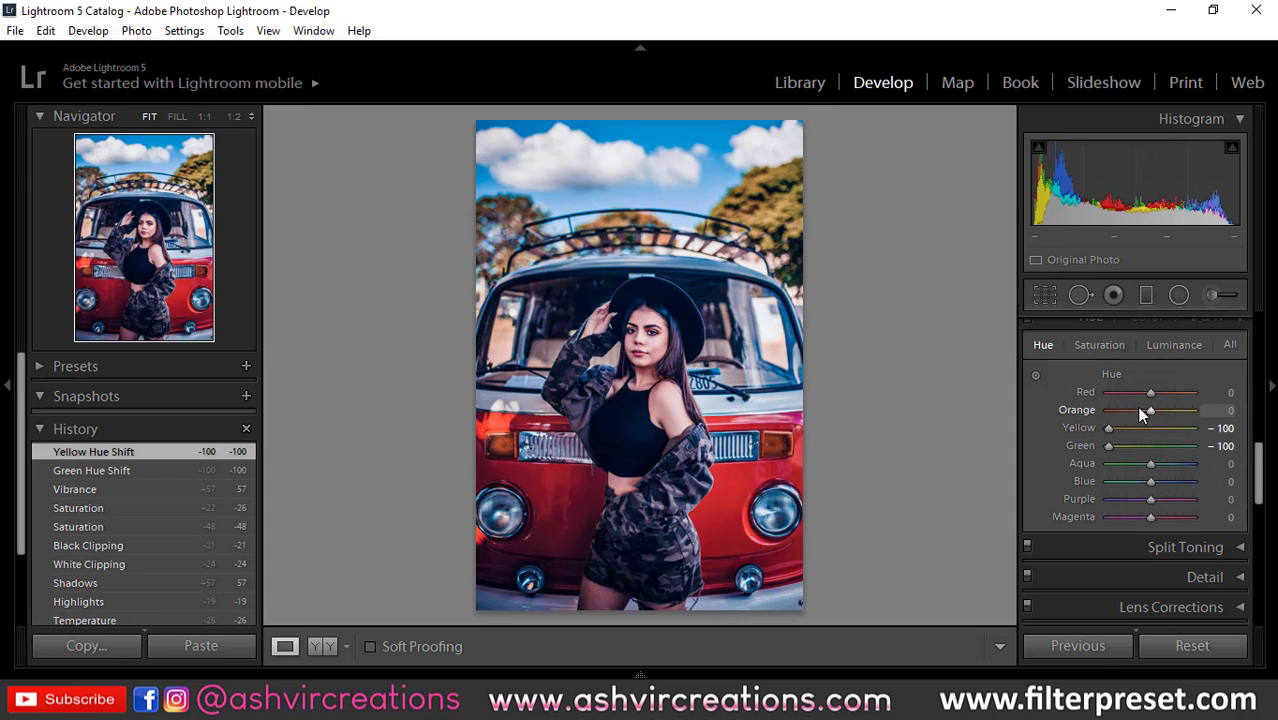
drag(1146, 412, 1130, 404)
Step: Set the HSL Orange saturation to −18, and shift the Blue hue to −40 and the Aqua hue to +31
click(1100, 345)
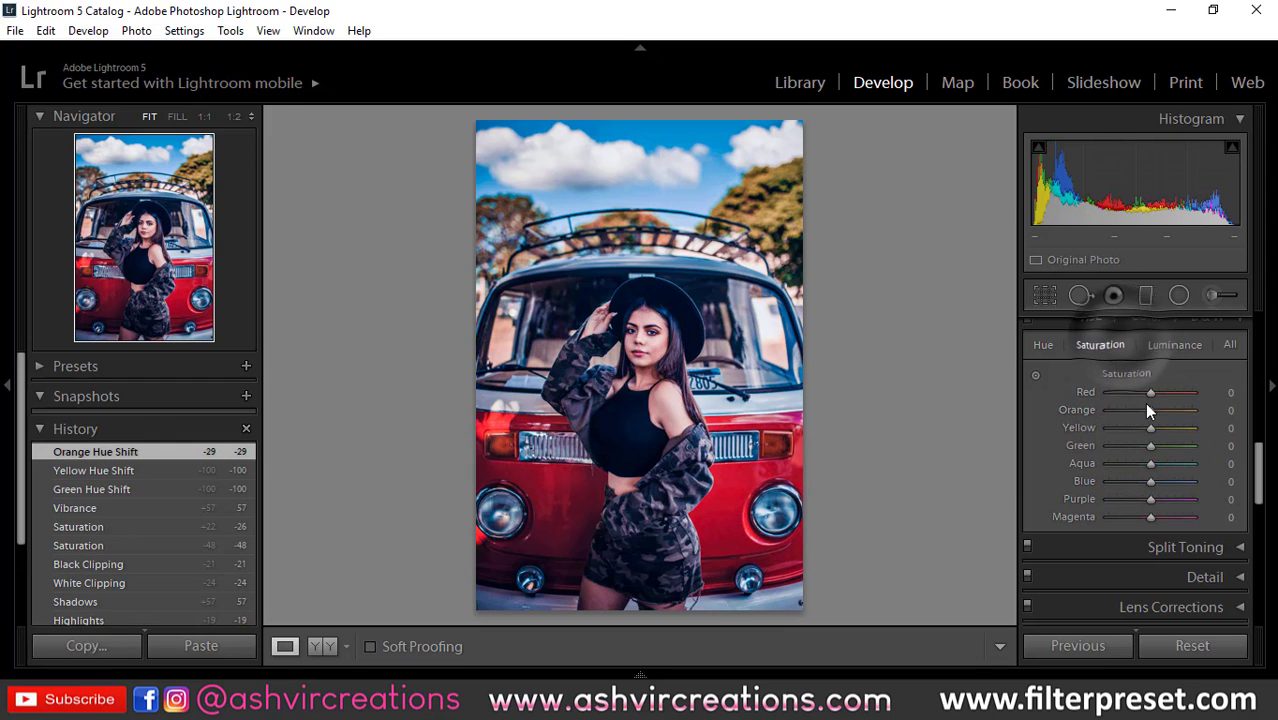
mouse_move(1145, 410)
mouse_down()
mouse_move(1124, 409)
mouse_move(1143, 409)
mouse_up()
click(1043, 345)
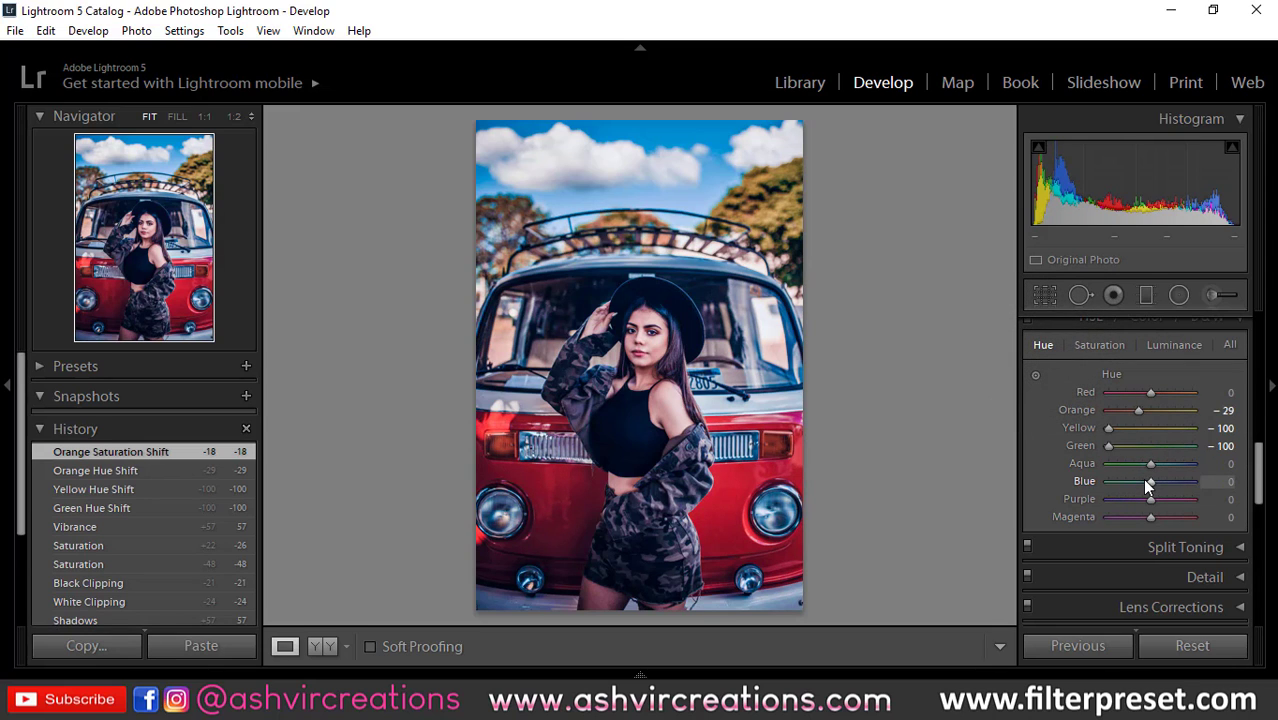
mouse_move(1145, 480)
mouse_down()
mouse_move(1098, 478)
mouse_move(1146, 480)
mouse_move(1130, 485)
mouse_move(1168, 463)
mouse_move(1079, 466)
mouse_move(1181, 465)
mouse_move(1060, 461)
mouse_move(1162, 462)
mouse_up()
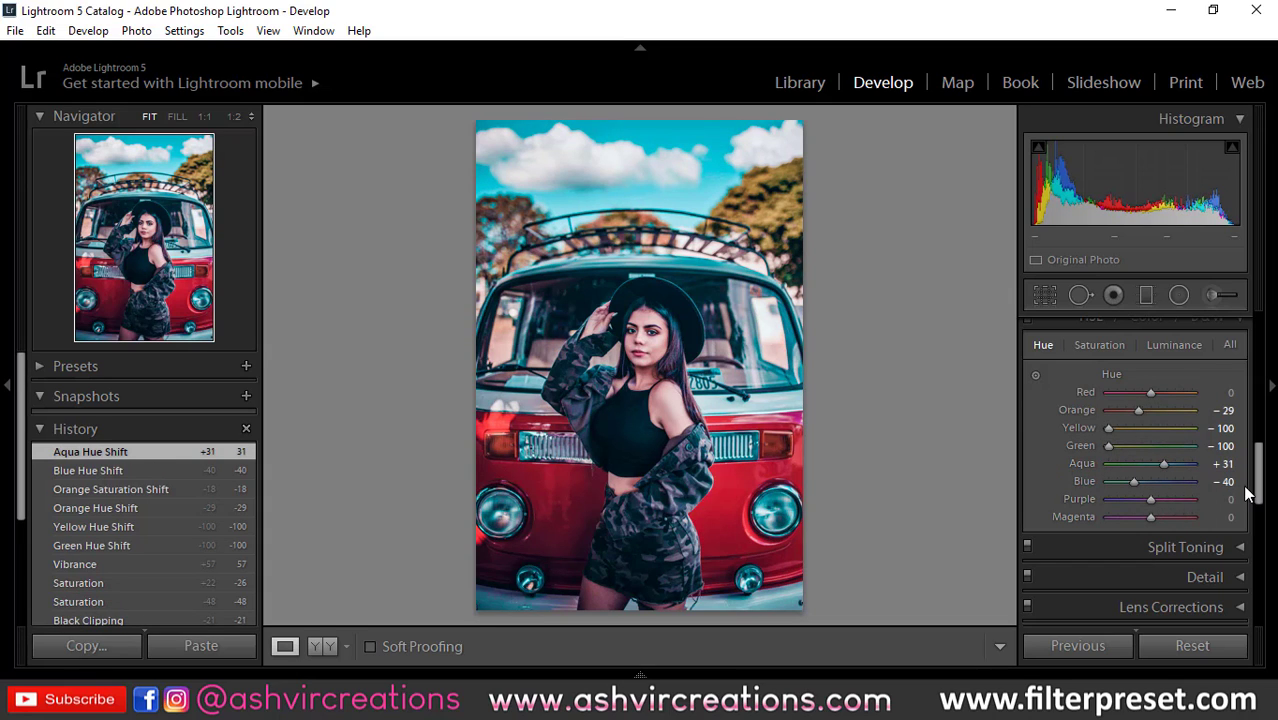
Step: Apply split toning with shadows at hue 214 and saturation 18, and highlights at hue 51 and saturation 27
scroll(1247, 492, down, 2)
click(1156, 466)
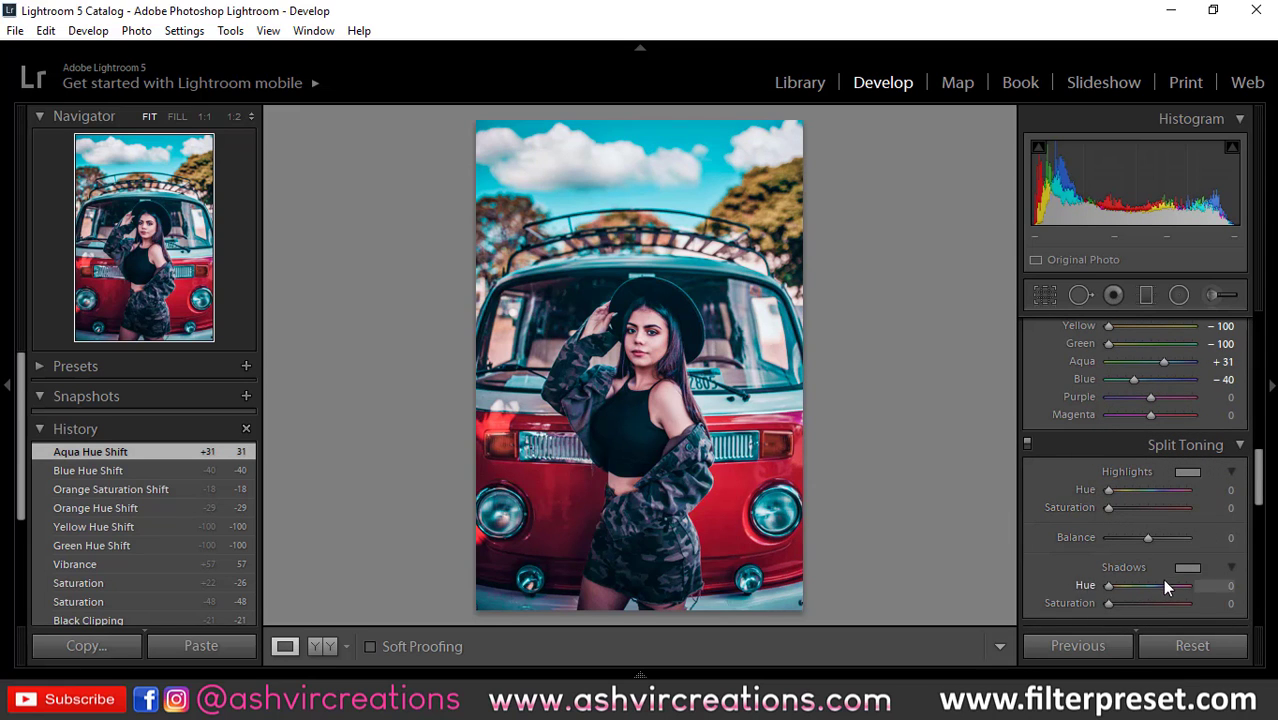
click(1143, 601)
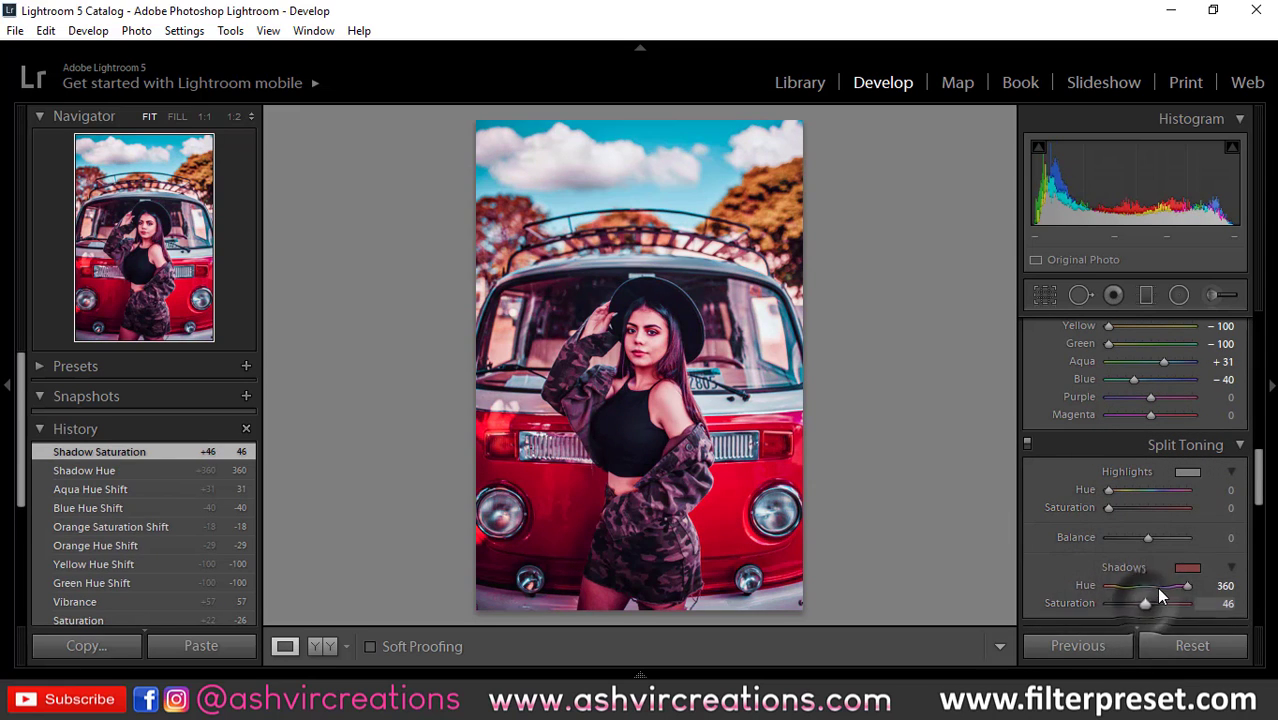
drag(1156, 587, 1120, 604)
mouse_move(1119, 488)
mouse_down()
mouse_move(1155, 508)
mouse_move(1139, 491)
mouse_move(1092, 498)
mouse_move(1124, 513)
mouse_move(1117, 490)
mouse_move(1129, 505)
mouse_up()
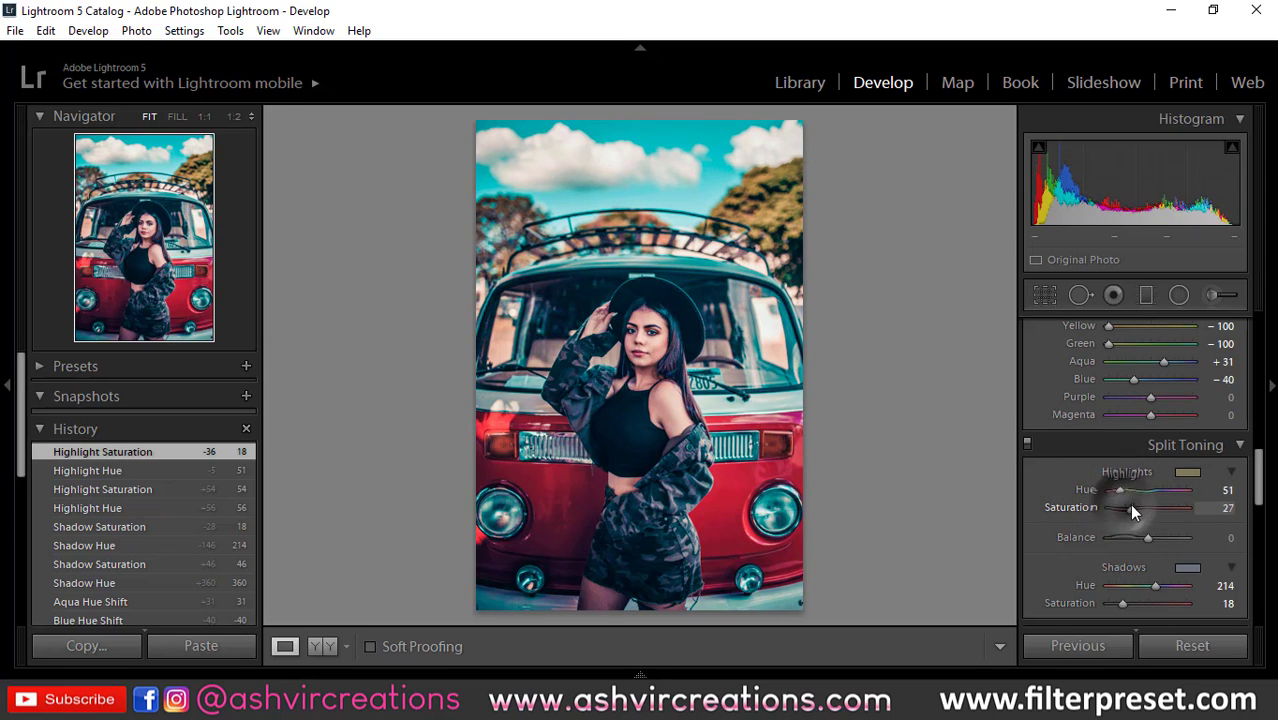
Step: Add a post-crop vignette with Amount −24, Midpoint 18, Roundness −48, Feather 82 and Highlights 100
scroll(1236, 530, down, 3)
scroll(1240, 520, down, 2)
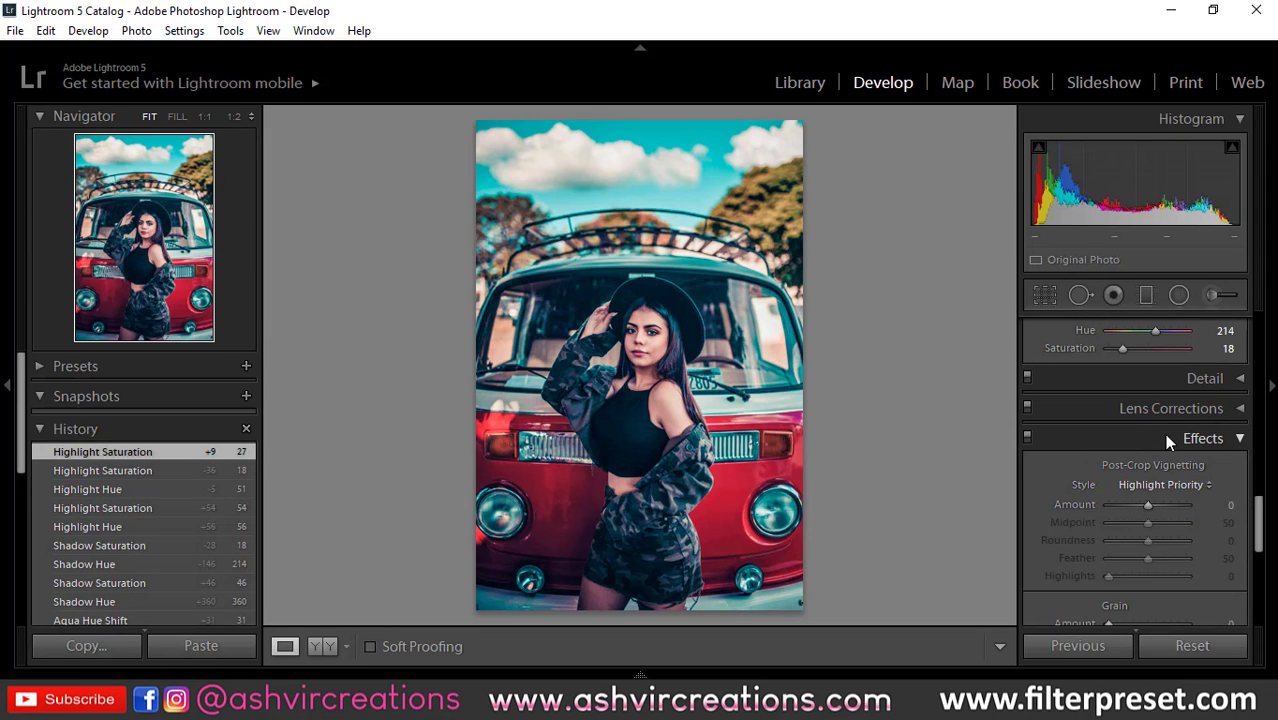
drag(1145, 503, 1207, 585)
Step: Add film grain to the photo with an amount of 17
scroll(1212, 560, down, 2)
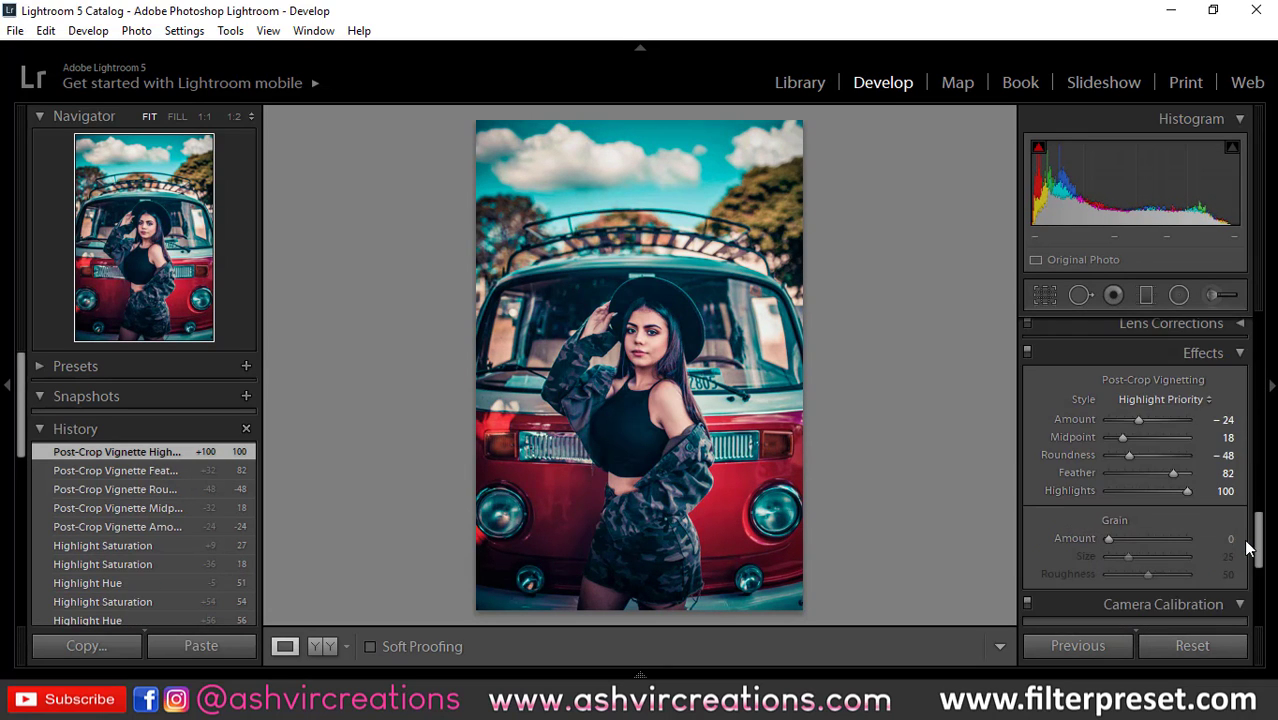
scroll(1218, 538, down, 1)
drag(1108, 453, 1121, 449)
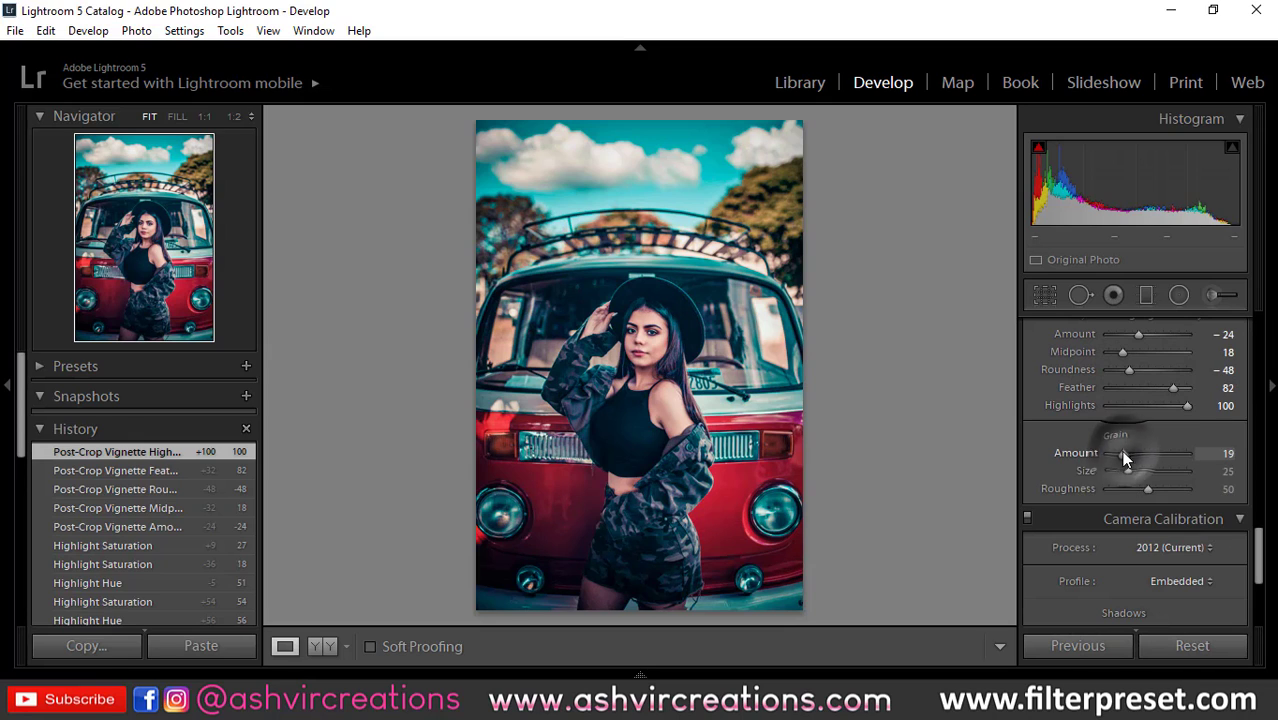
Step: In the camera calibration, set the Blue Primary hue to −48 and the Red Primary hue to +26
scroll(1206, 504, down, 1)
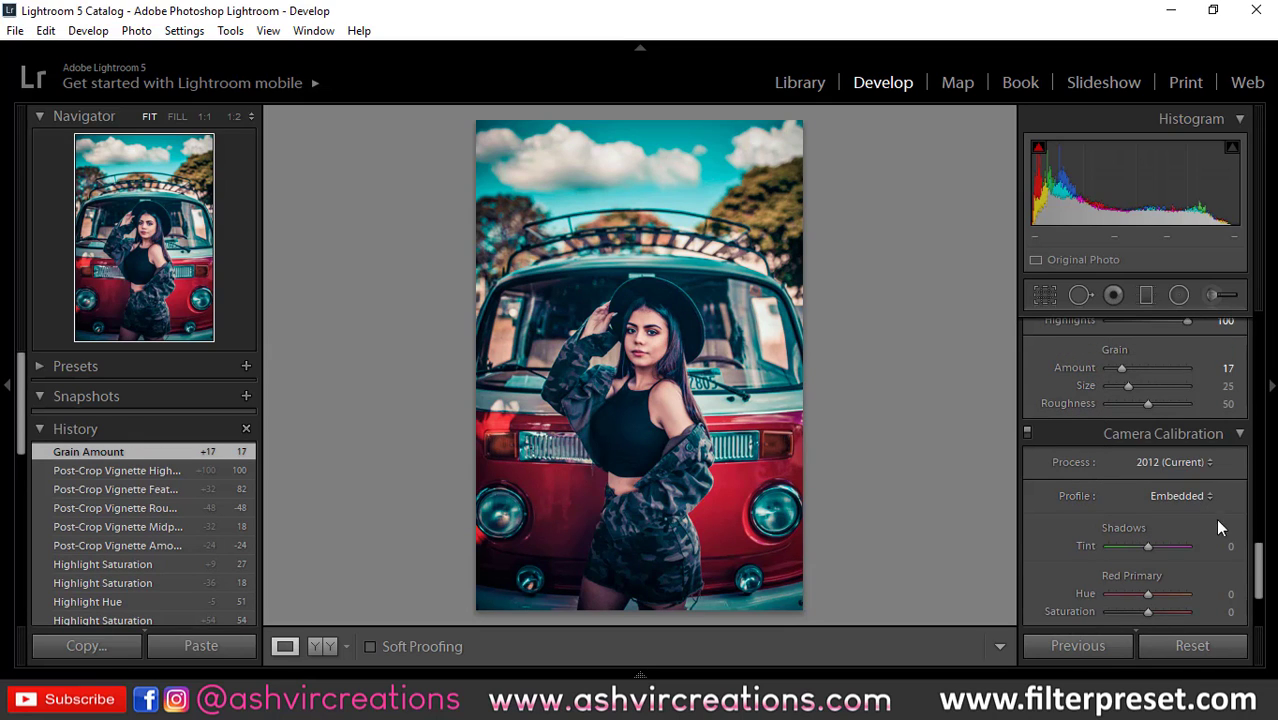
scroll(1215, 518, down, 1)
scroll(1221, 520, down, 1)
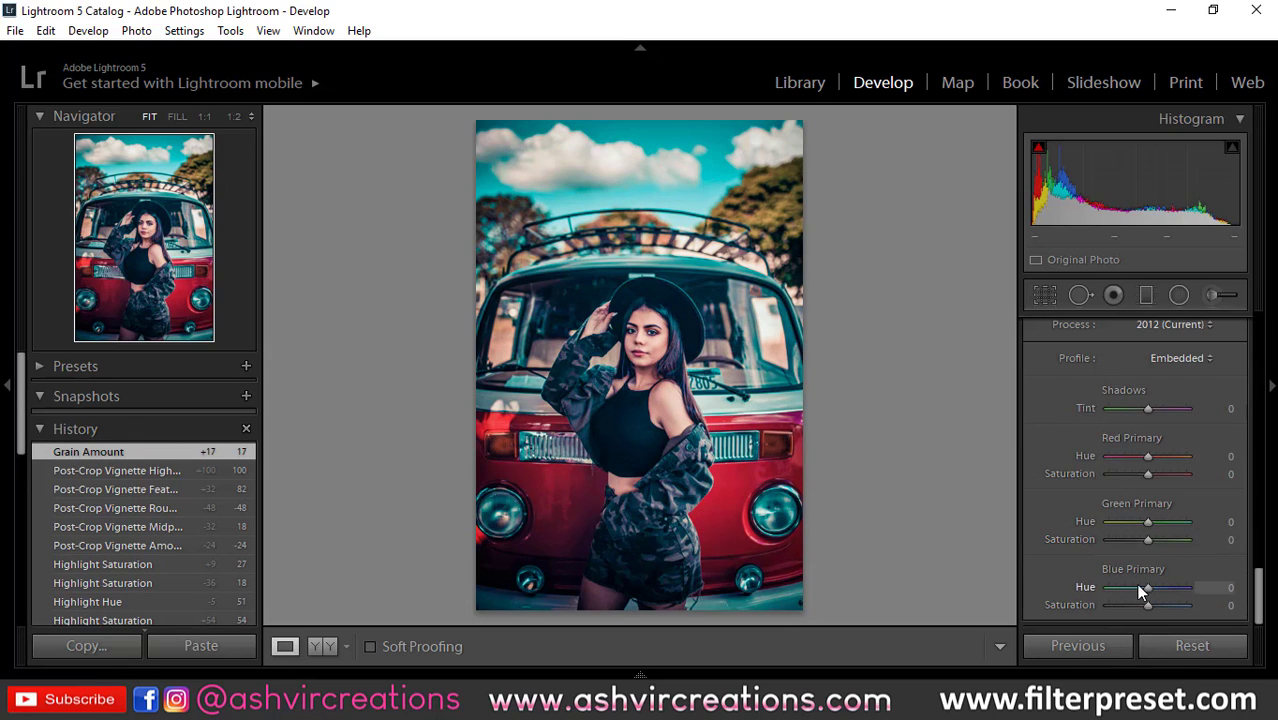
drag(1138, 588, 1127, 591)
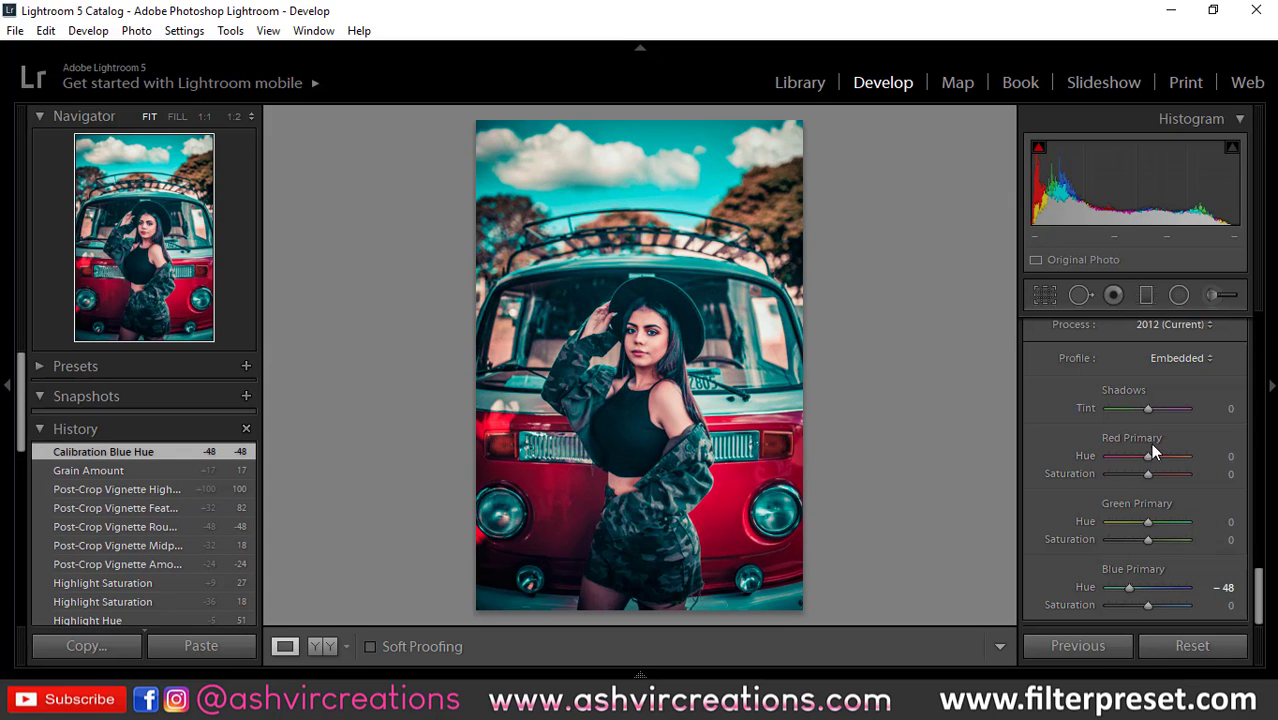
drag(1153, 458, 1160, 460)
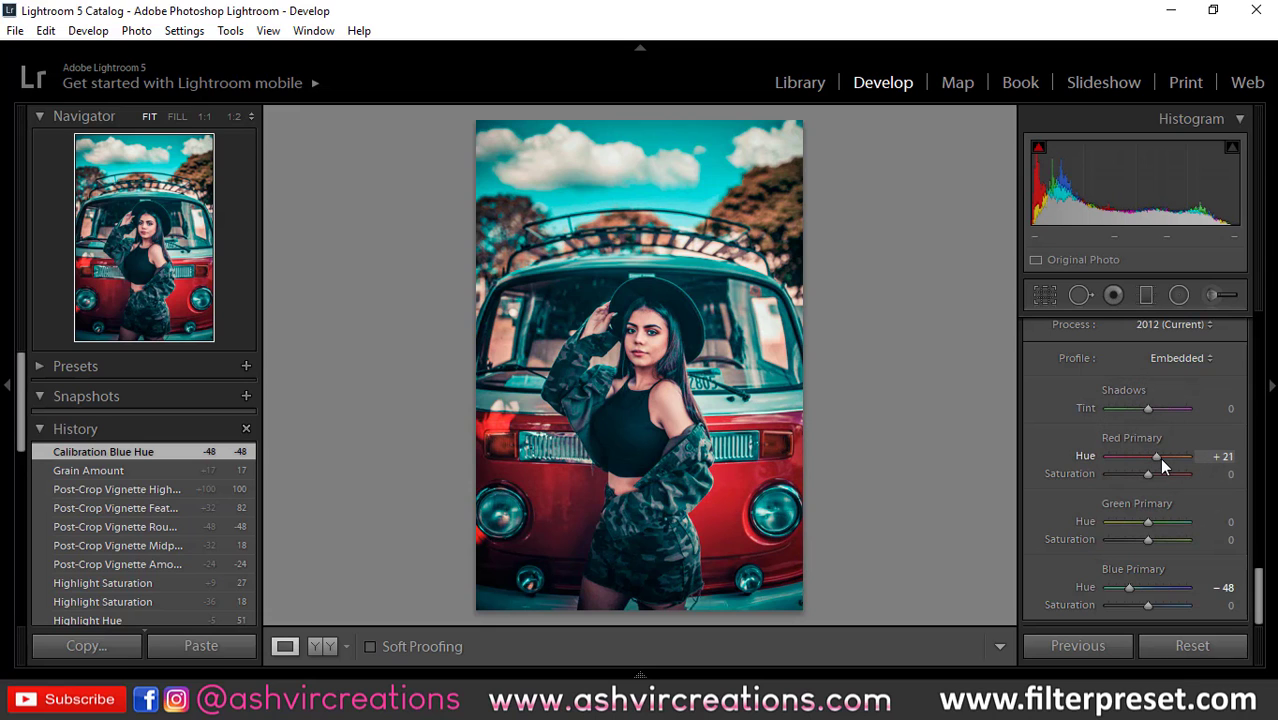
drag(1159, 457, 1161, 458)
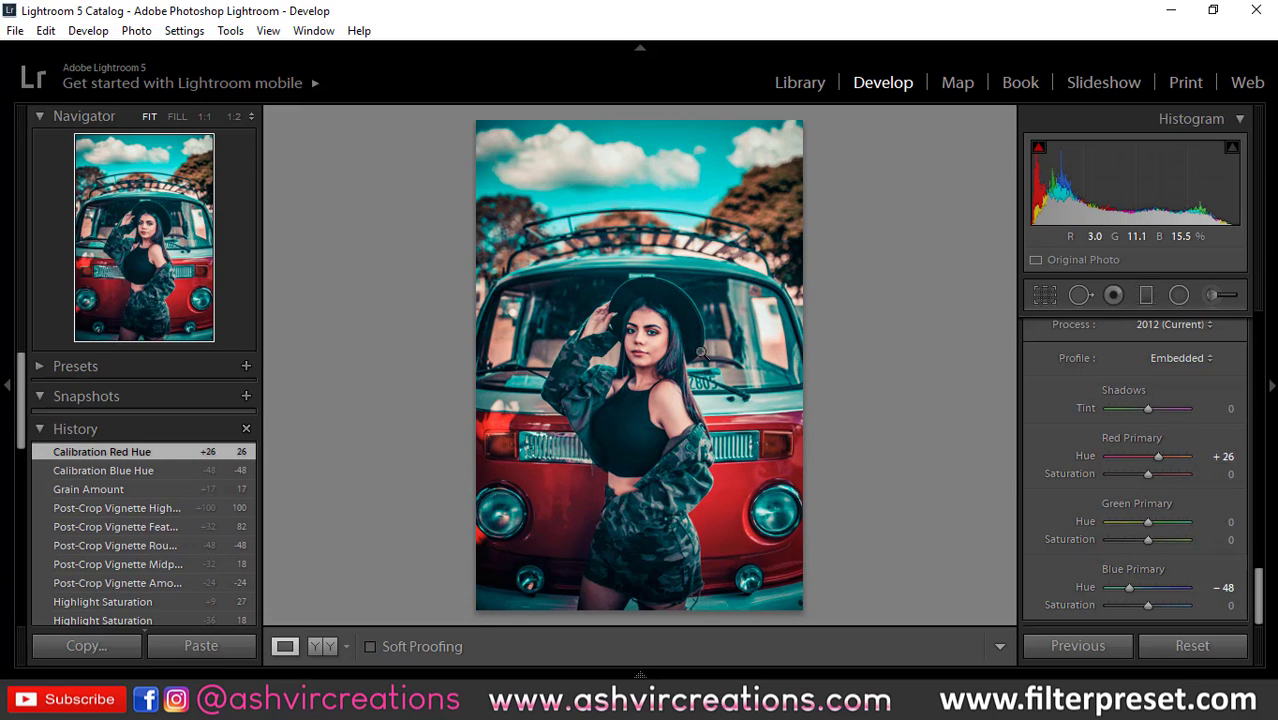
click(700, 350)
click(670, 322)
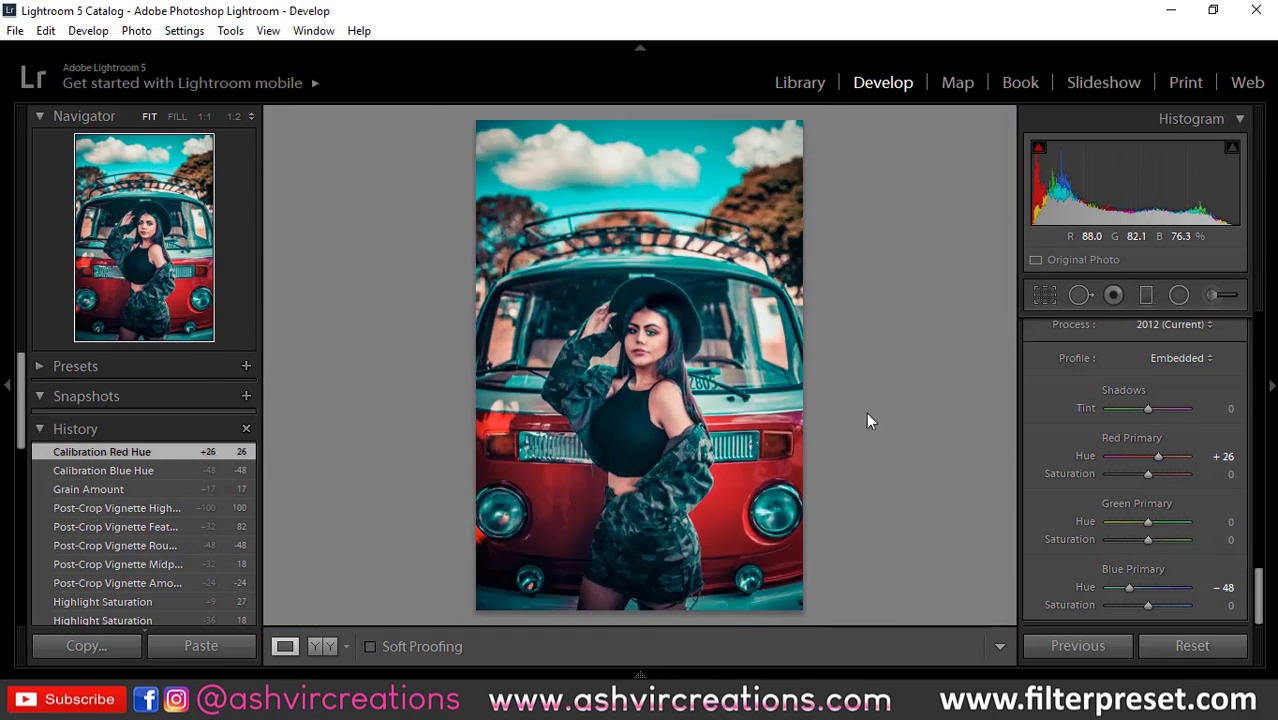
Step: Calibrate the Green Primary to hue +5 and saturation +5, the Blue Primary saturation to +31 and the Red Primary saturation to +7
mouse_move(1149, 520)
mouse_down()
mouse_move(1112, 526)
mouse_move(1168, 534)
mouse_move(1130, 527)
mouse_move(1154, 540)
mouse_up()
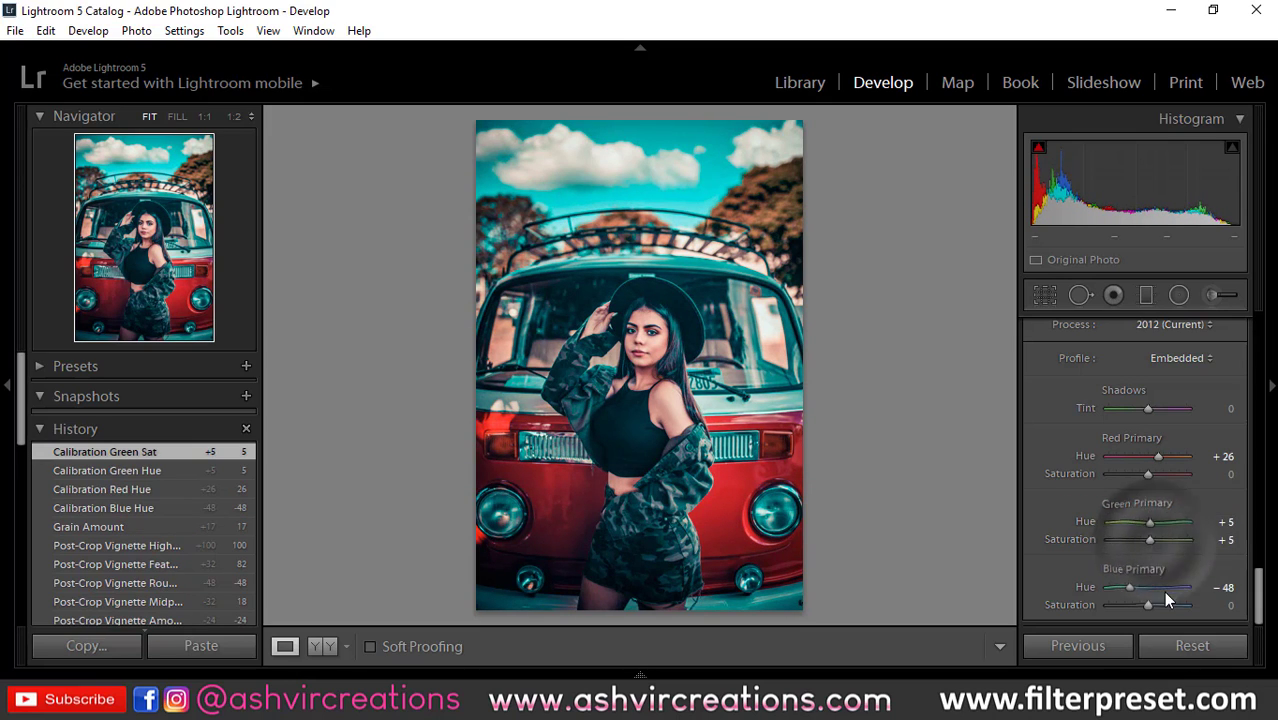
drag(1159, 603, 1160, 605)
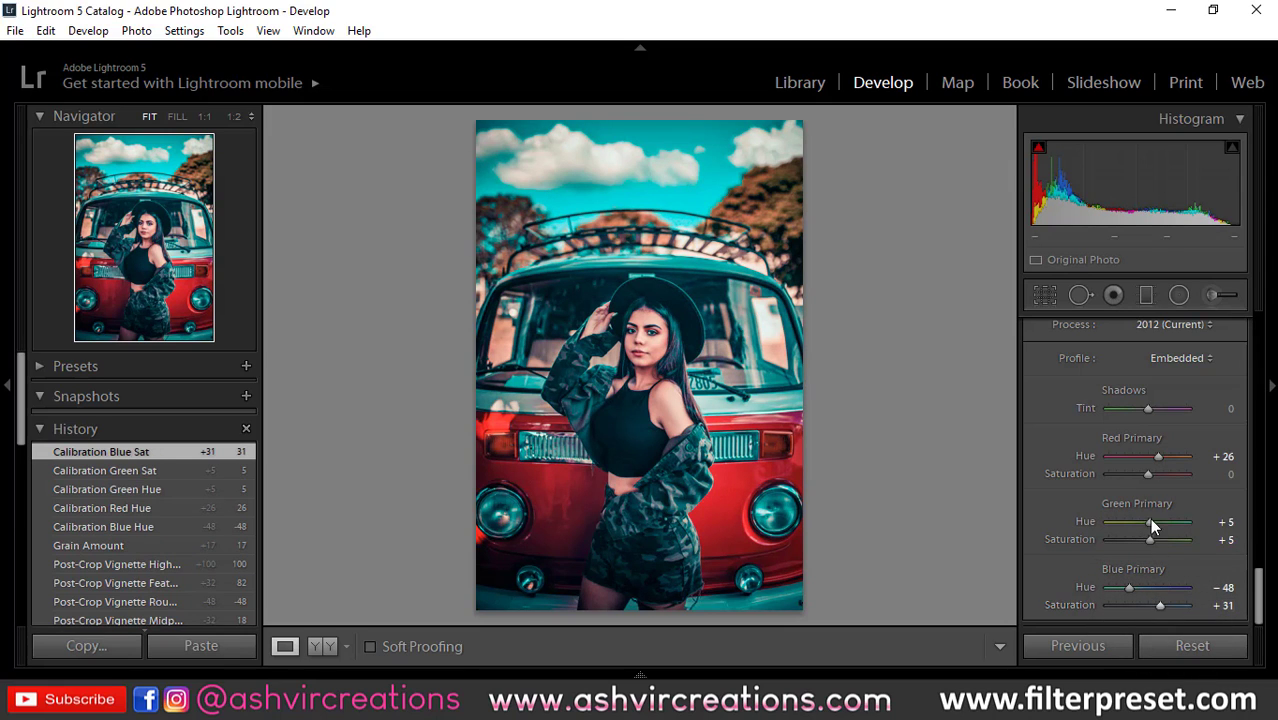
drag(1152, 472, 1155, 474)
Step: Lift the black point of the RGB tone curve slightly and add curve points in the shadows and highlights
scroll(1233, 417, up, 2)
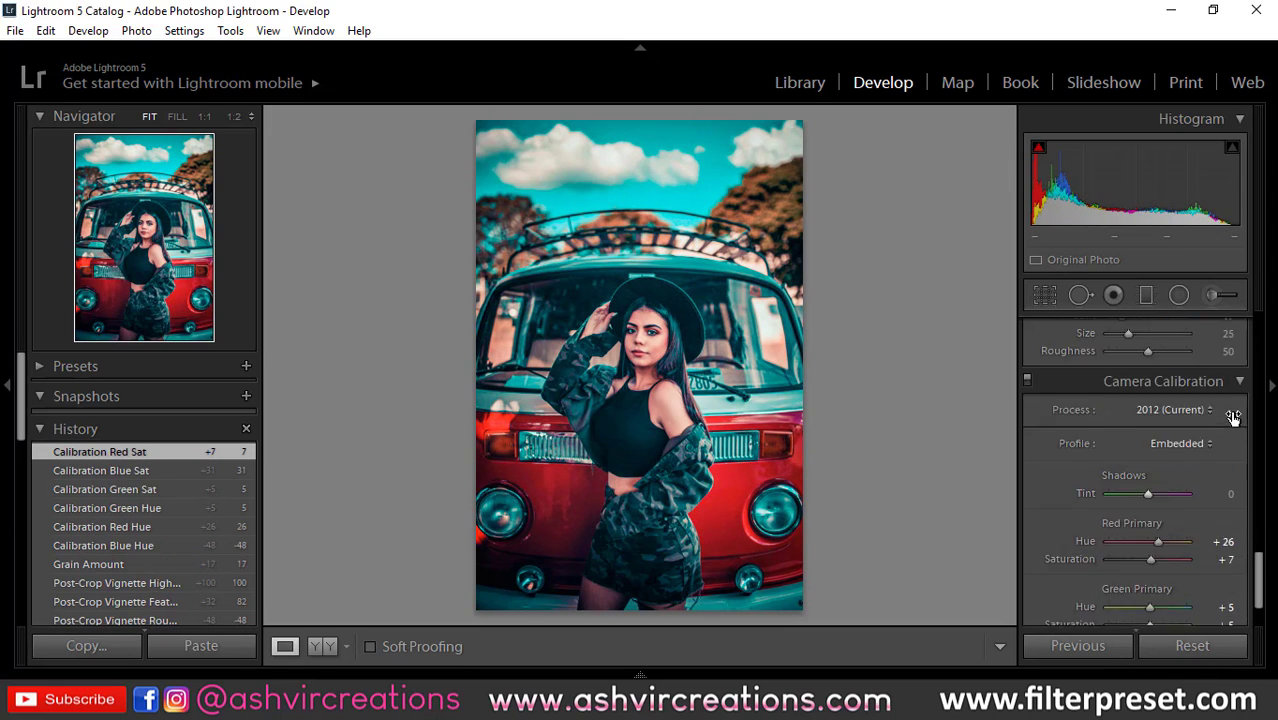
scroll(1233, 417, up, 3)
scroll(1233, 417, up, 5)
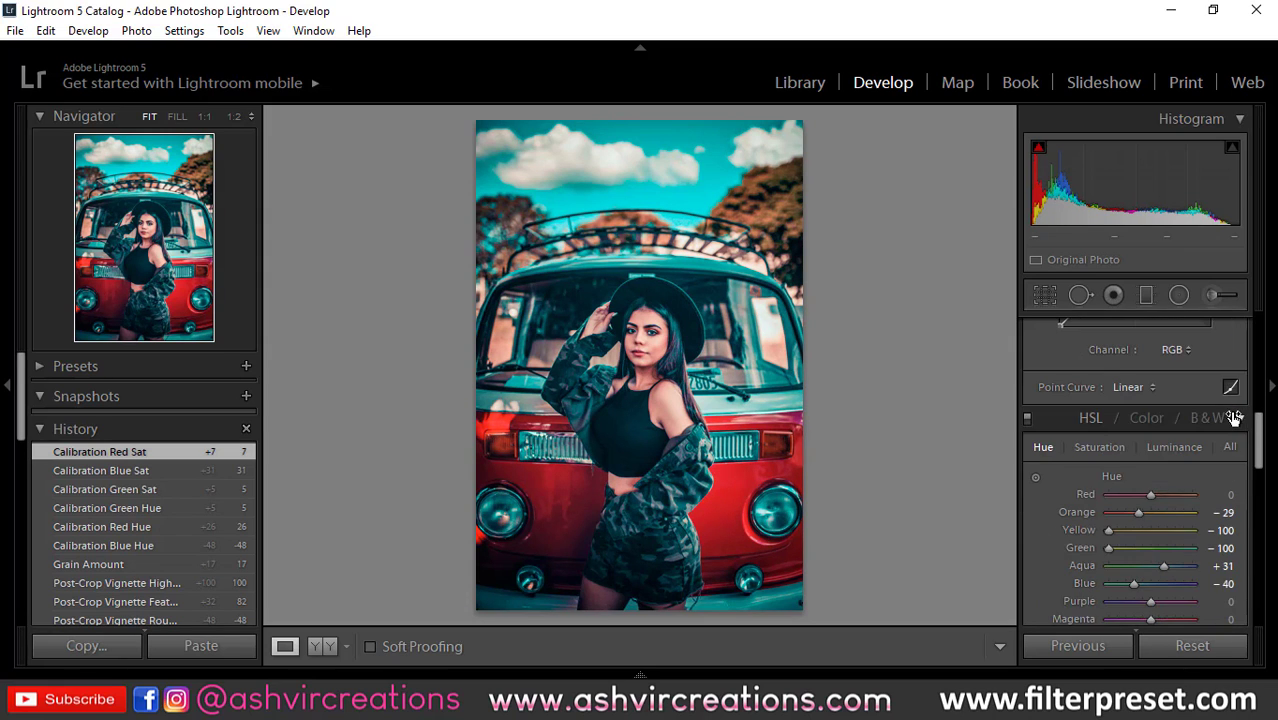
scroll(1233, 418, up, 2)
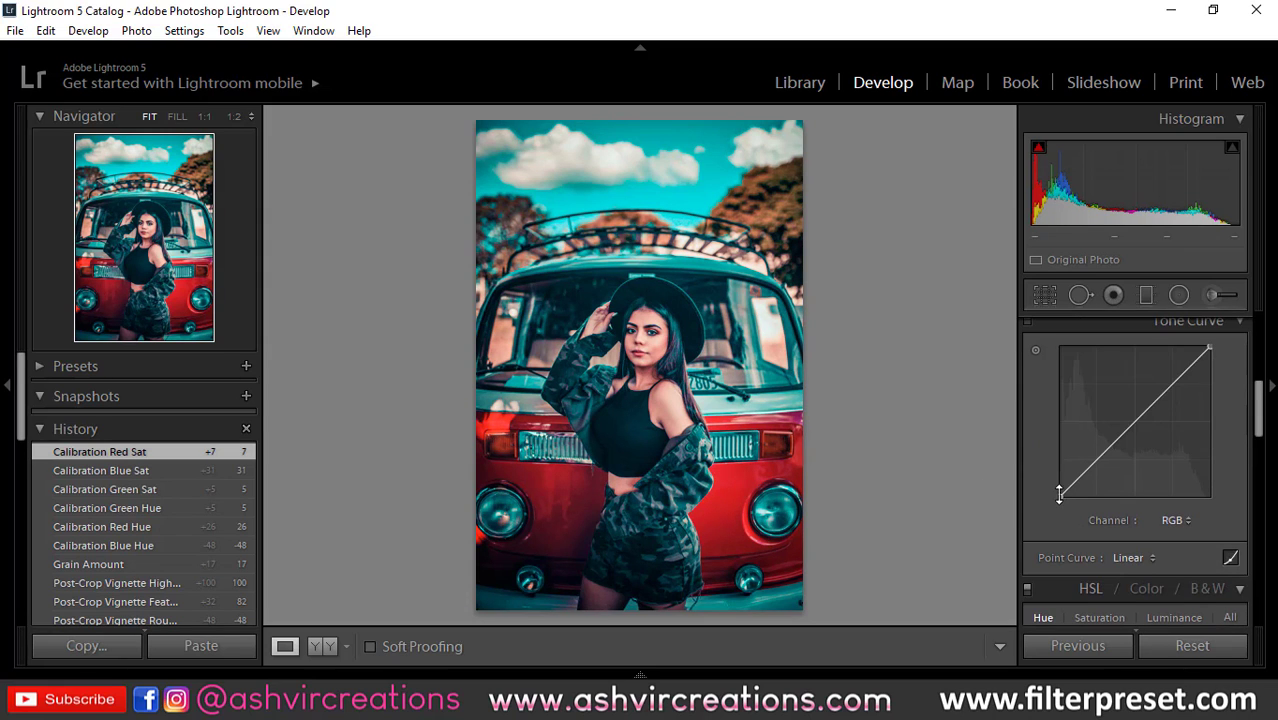
drag(1059, 493, 1099, 457)
click(1171, 386)
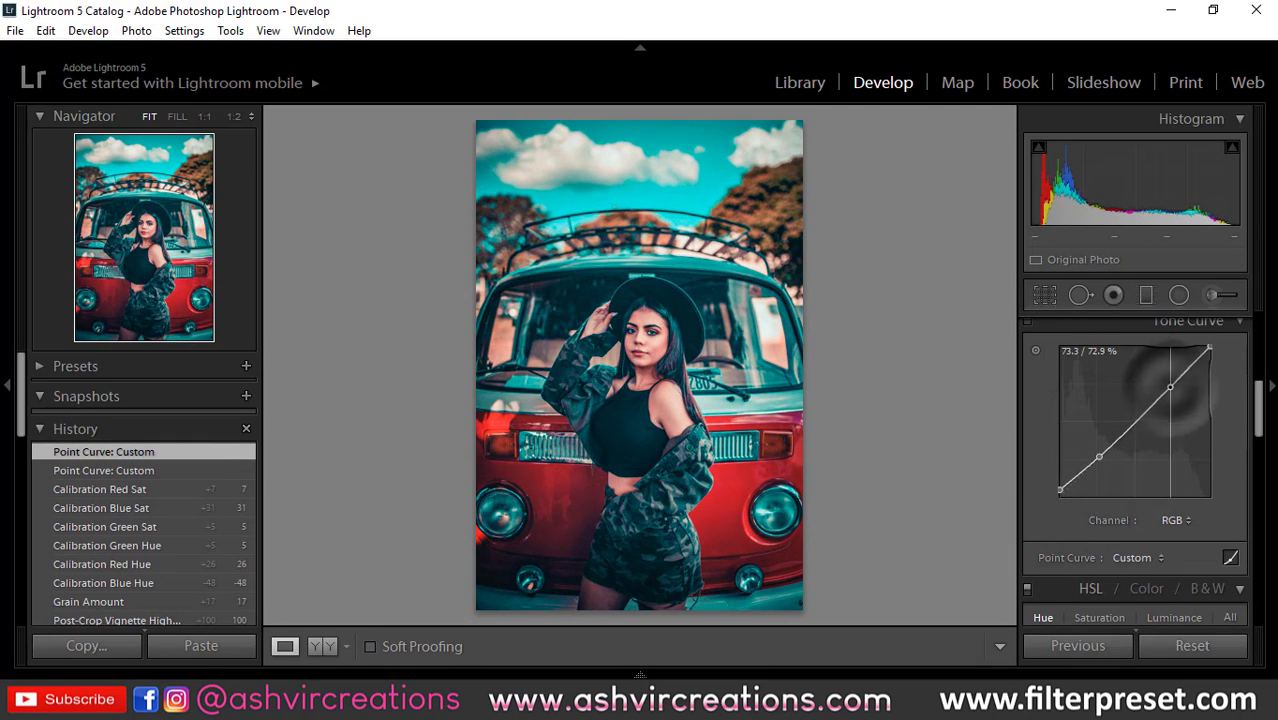
Step: Set the sharpening amount to 29 and the luminance noise reduction to 31
scroll(1213, 498, down, 10)
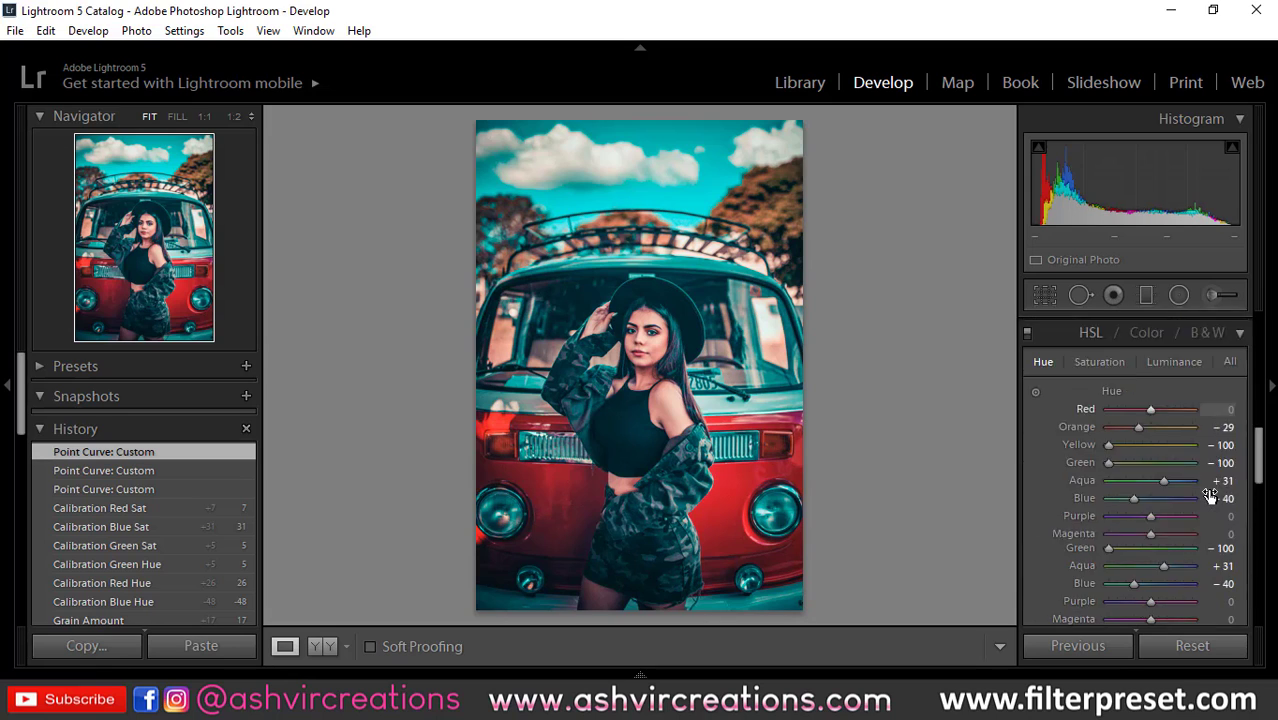
click(1162, 583)
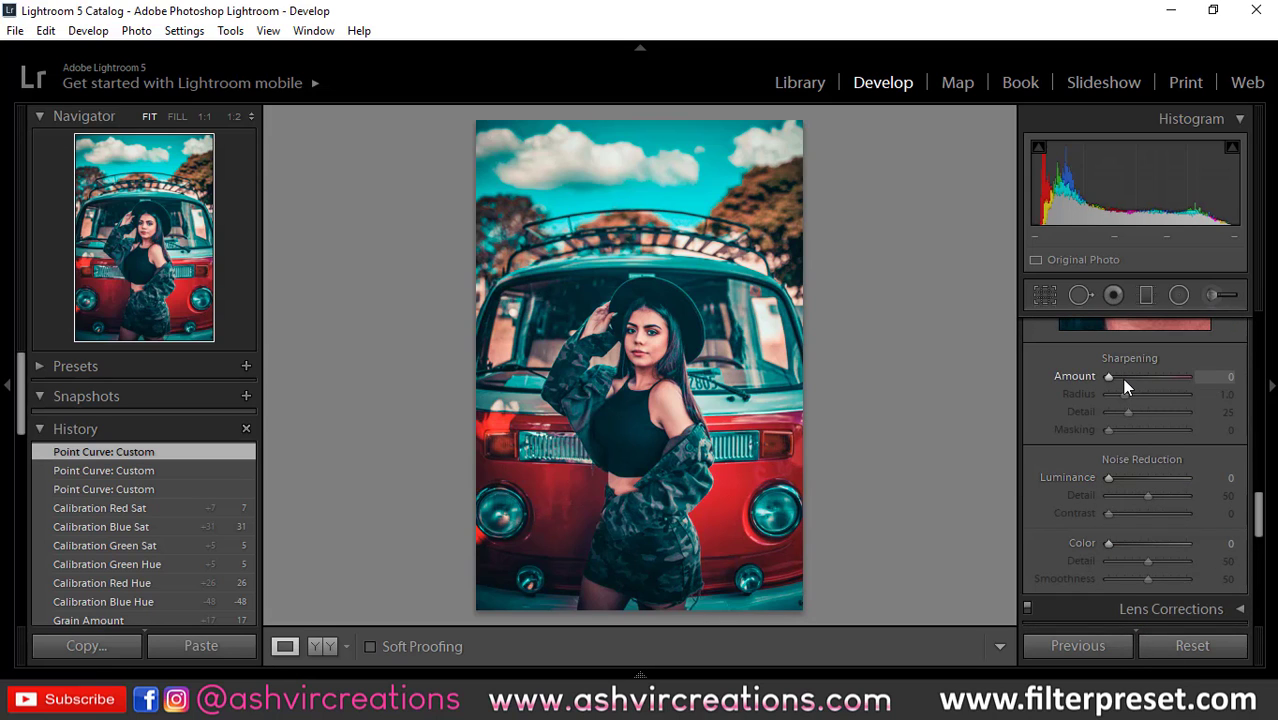
click(1122, 378)
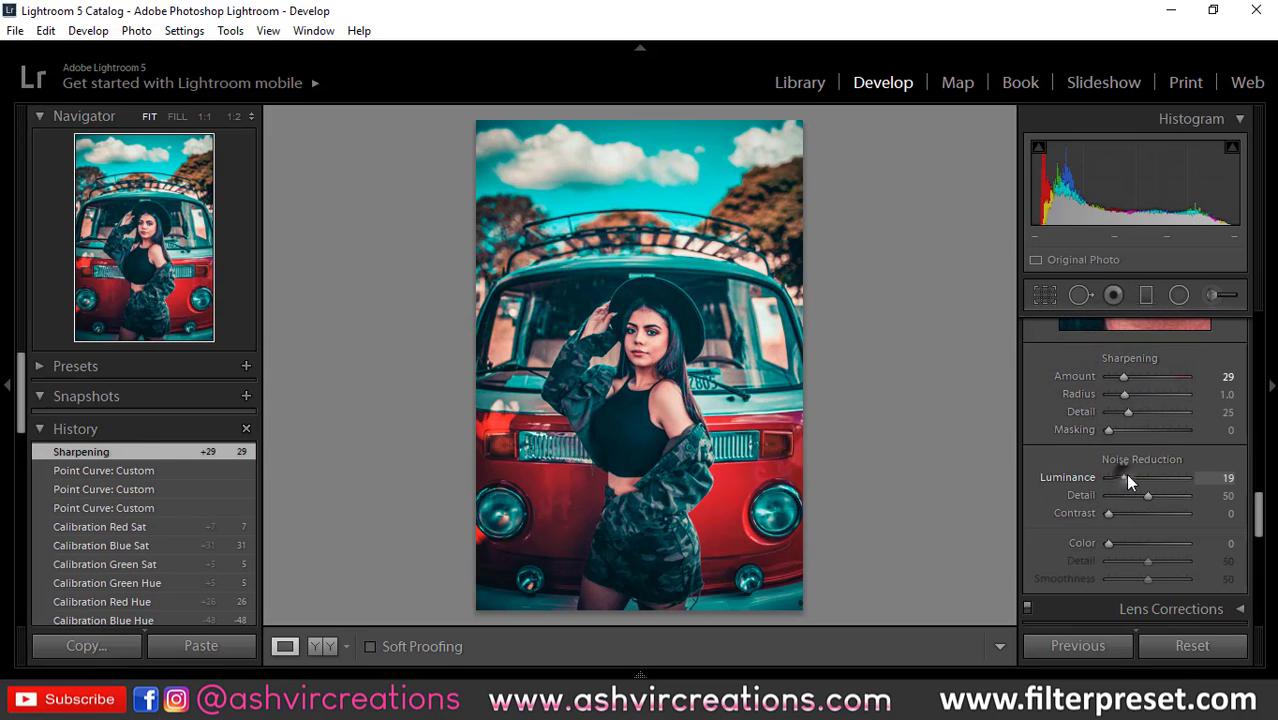
drag(1125, 475, 1133, 478)
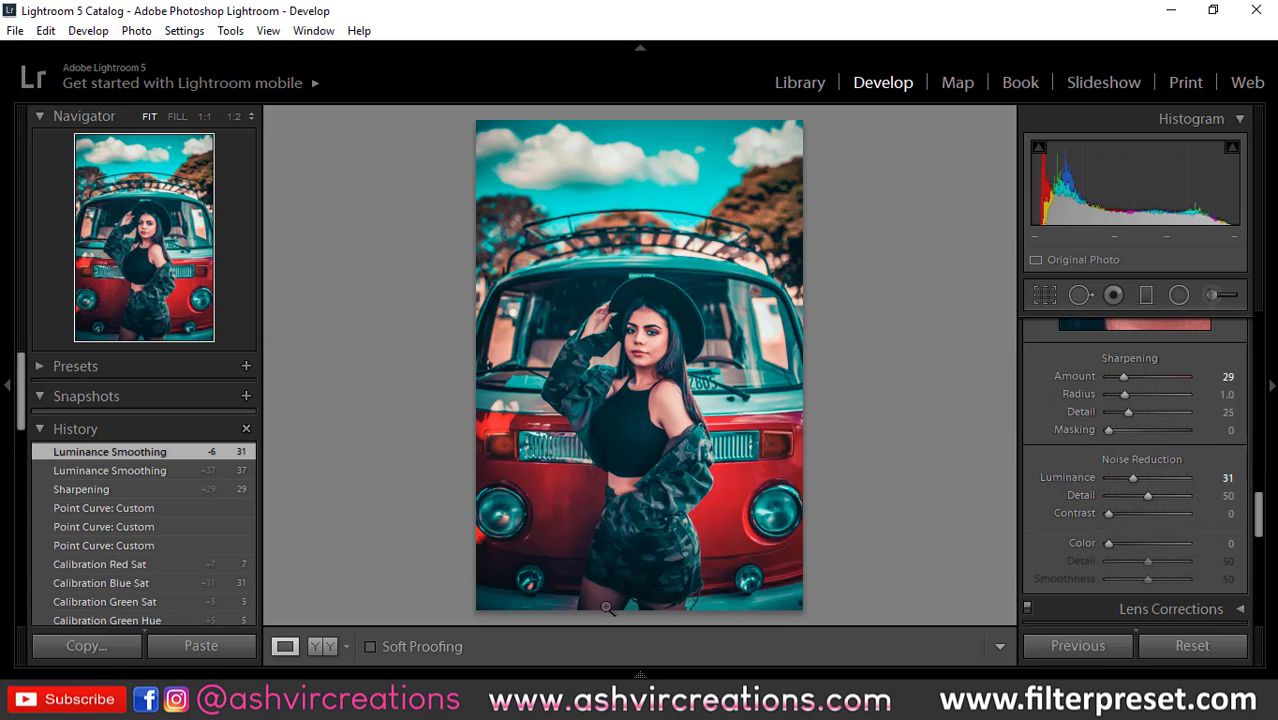
Step: Compare the original and edited photo side by side in the before-and-after view
drag(1253, 512, 1258, 352)
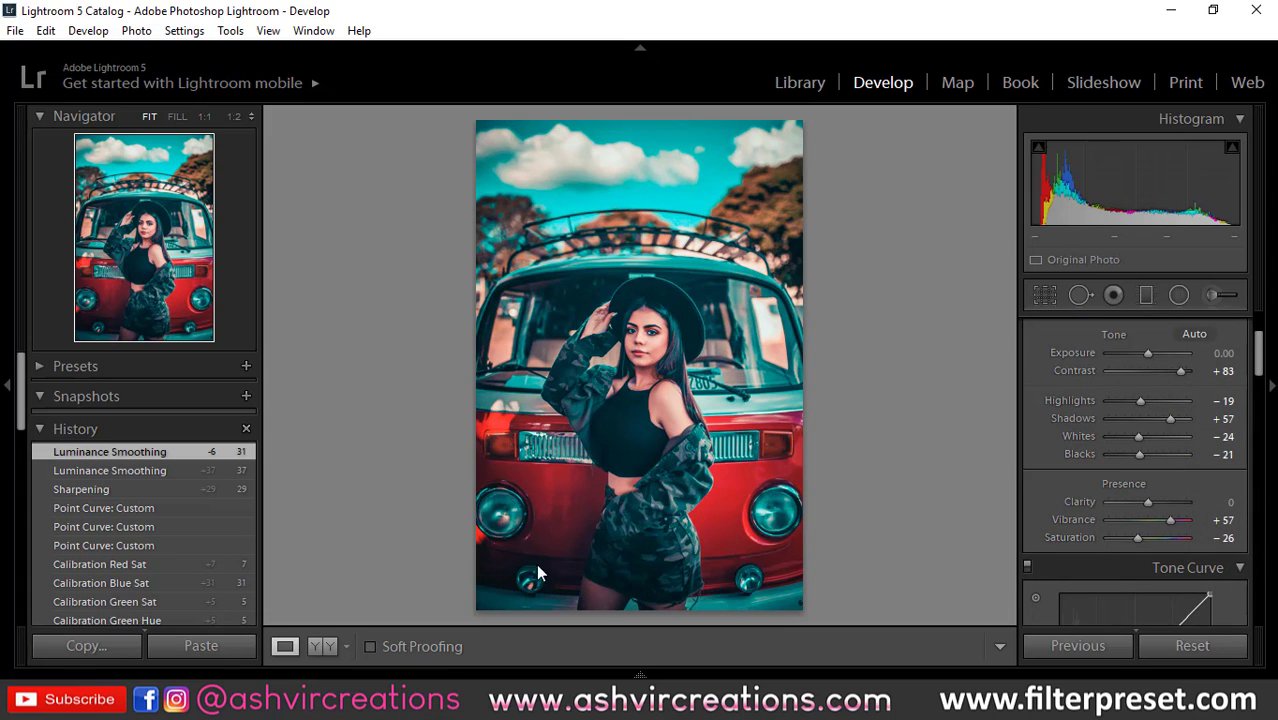
click(320, 646)
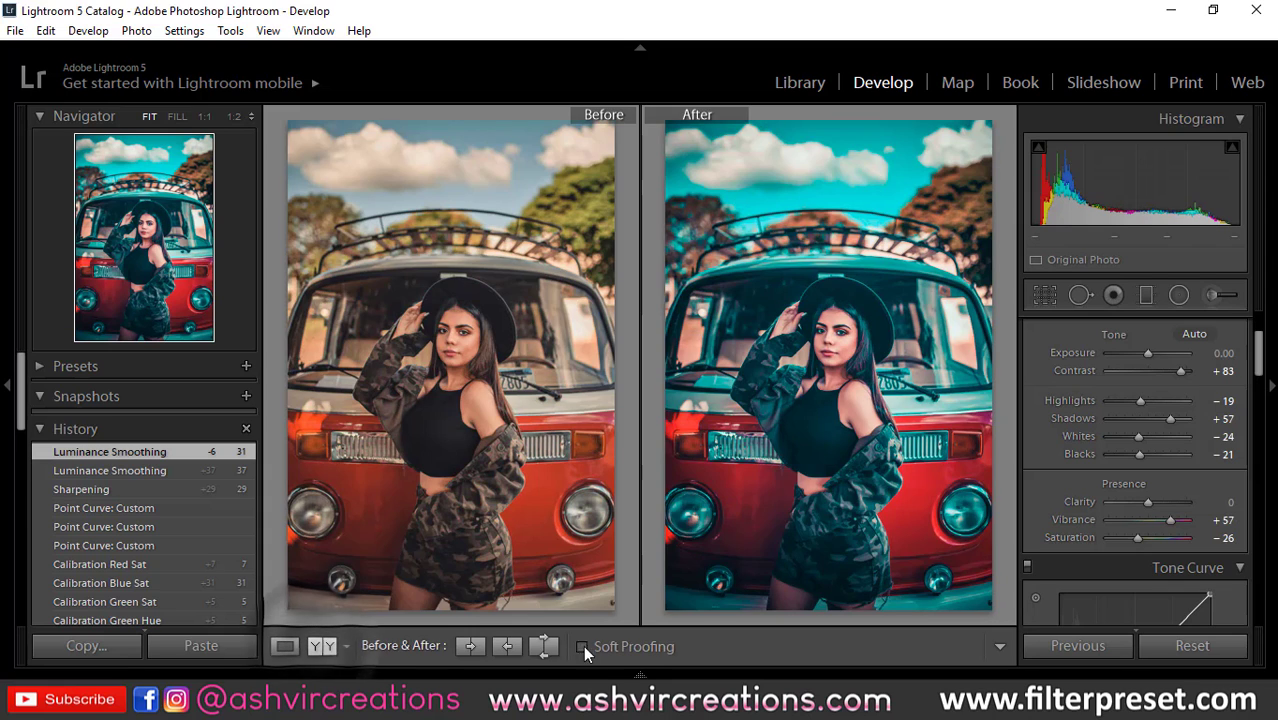